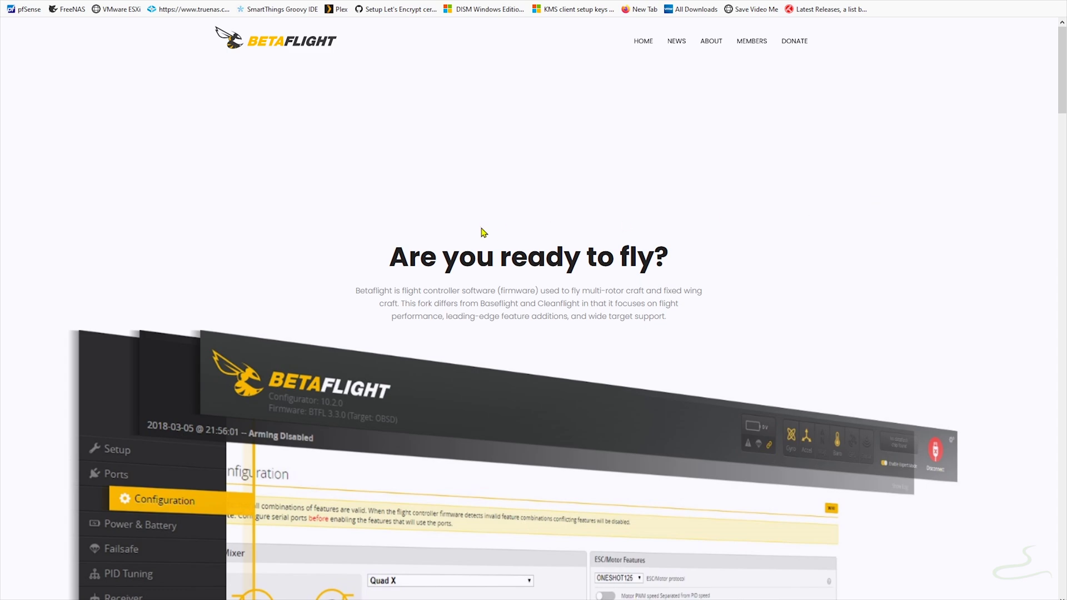
# Open the latest configurator releases page from the Getting started section of the Betaflight website.
pyautogui.scroll(-9, 484, 232)
pyautogui.scroll(-13, 503, 246)
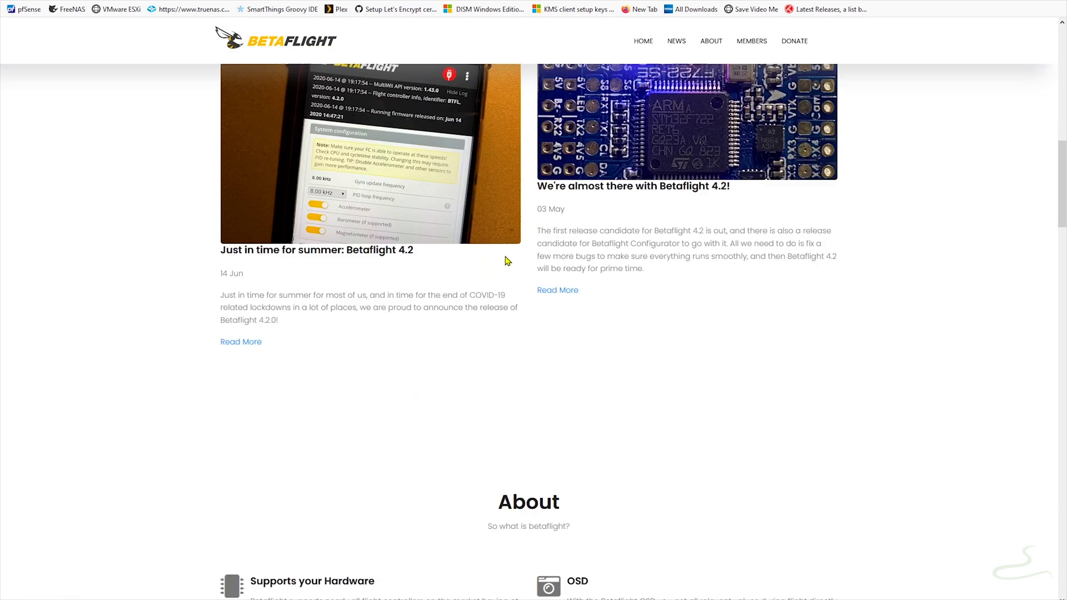
pyautogui.scroll(-1, 507, 261)
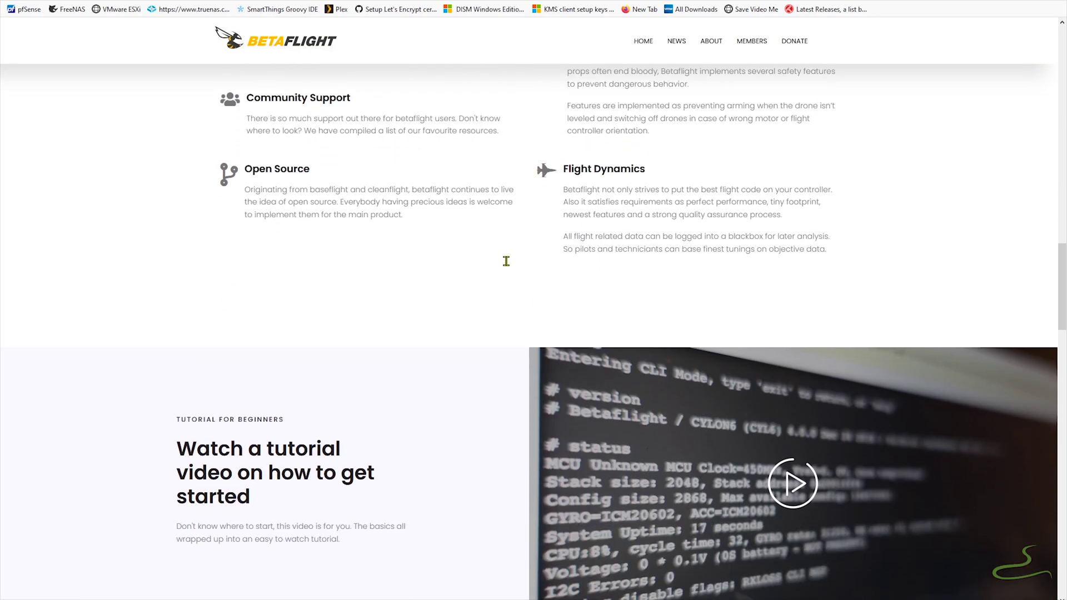
pyautogui.scroll(-4, 508, 267)
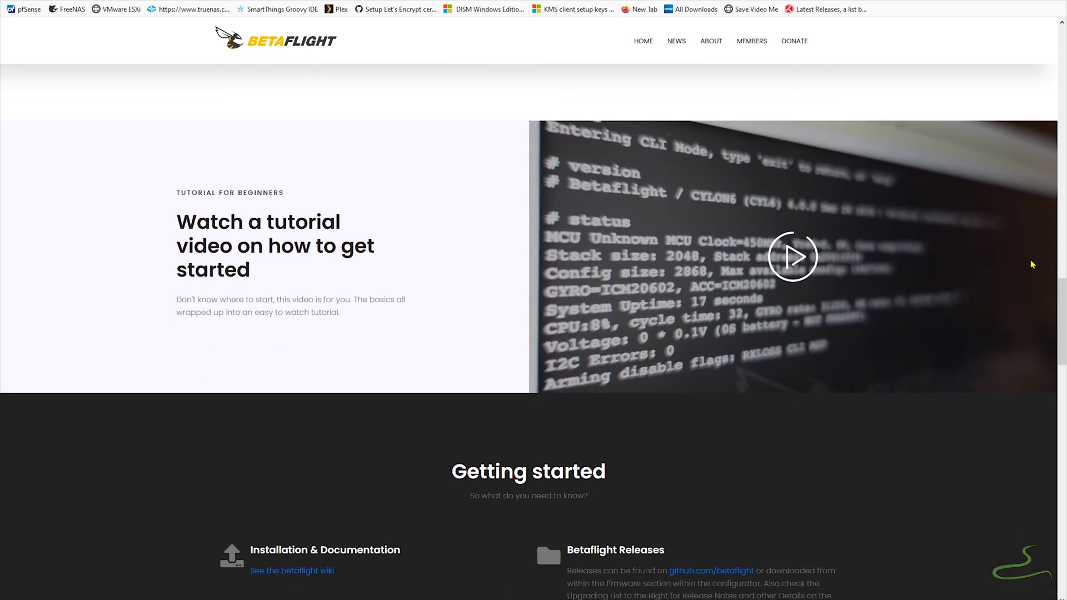
pyautogui.scroll(-5, 945, 361)
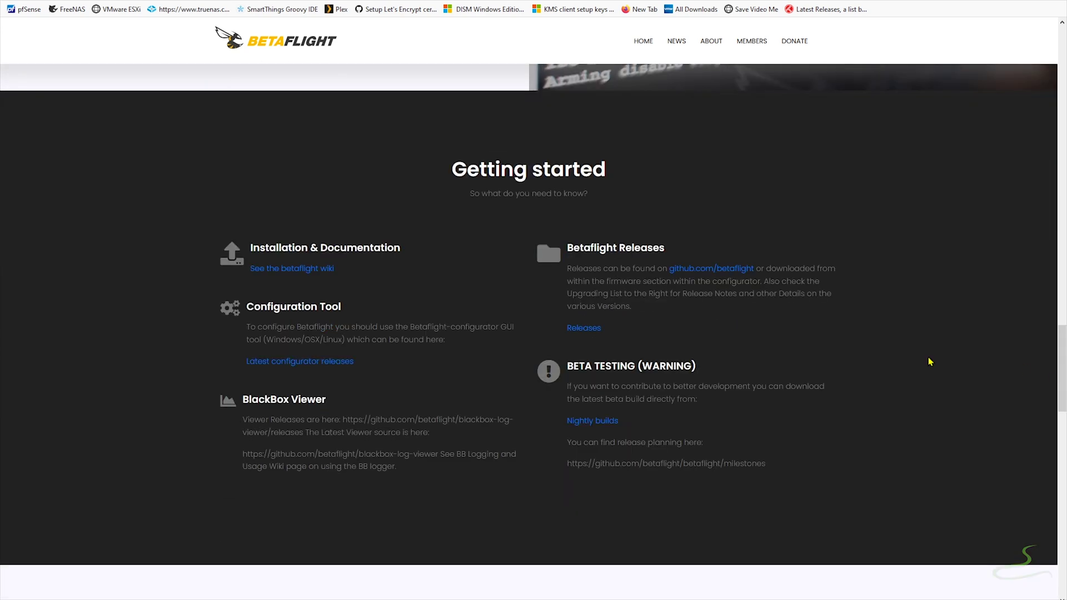
pyautogui.click(288, 360)
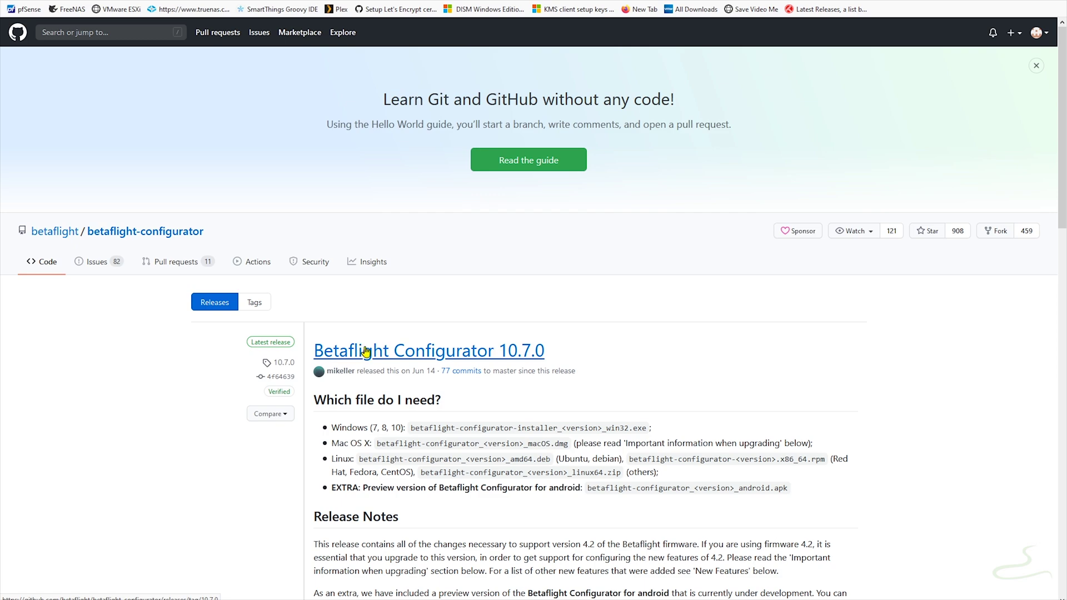
# Download the Windows installer betaflight-configurator-installer_10.7.0_win32.exe from the 10.7.0 release assets.
pyautogui.scroll(-4, 526, 335)
pyautogui.scroll(-14, 525, 336)
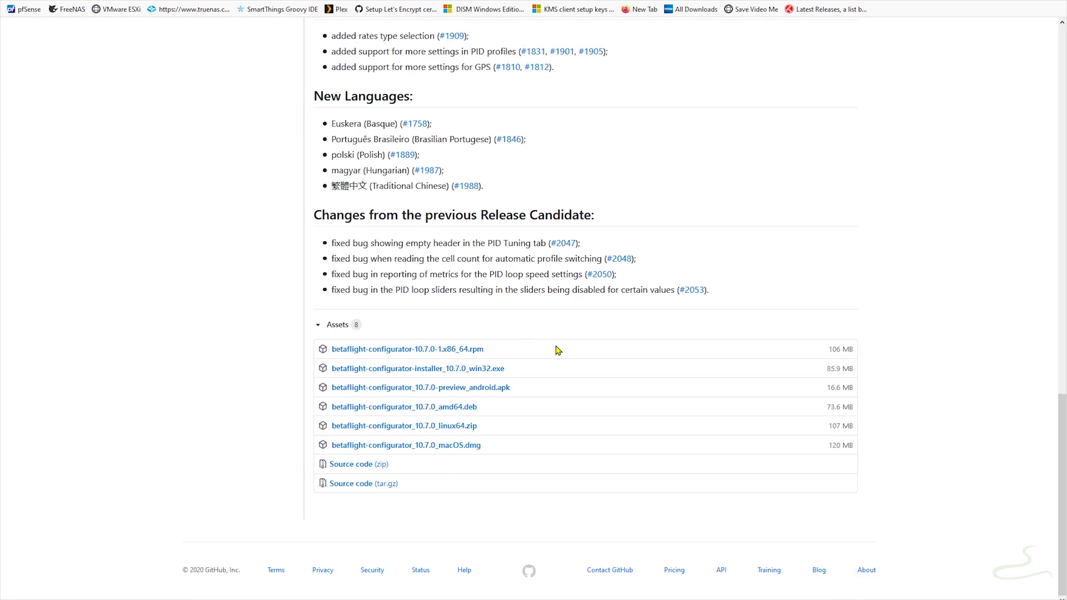
pyautogui.click(486, 373)
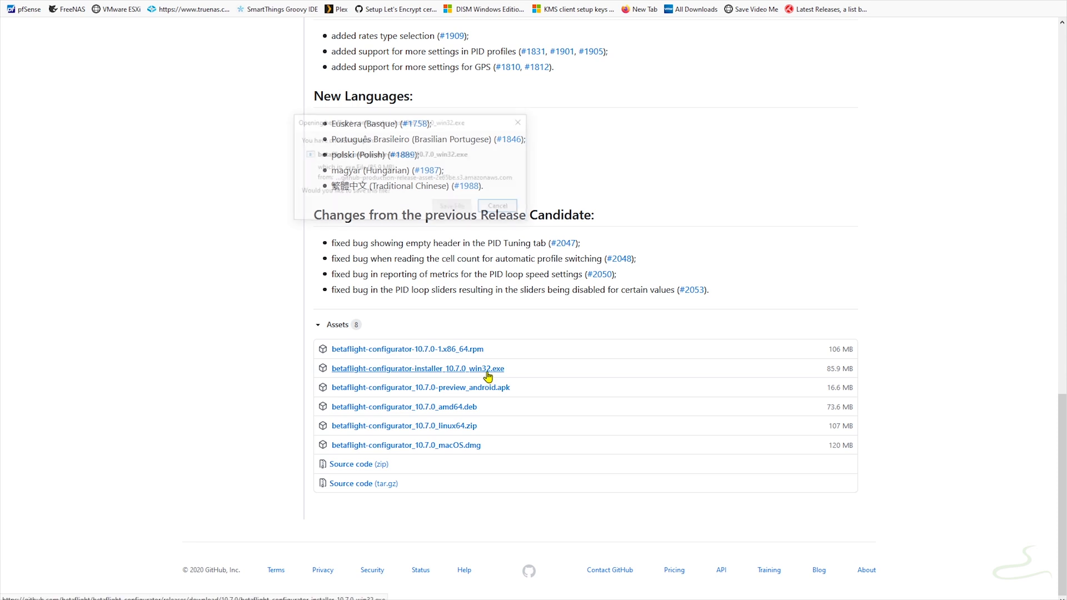
pyautogui.click(454, 208)
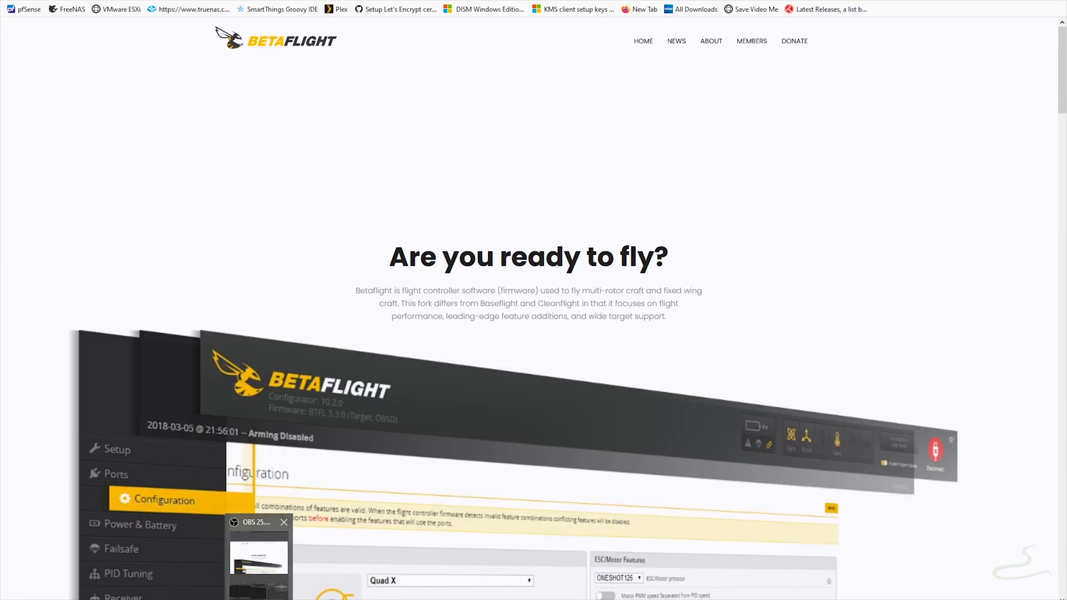
# Launch Betaflight Configurator and try to connect to the flight controller on COM1 at 115200 baud.
pyautogui.press('super')
pyautogui.write('ba')
pyautogui.click(124, 379)
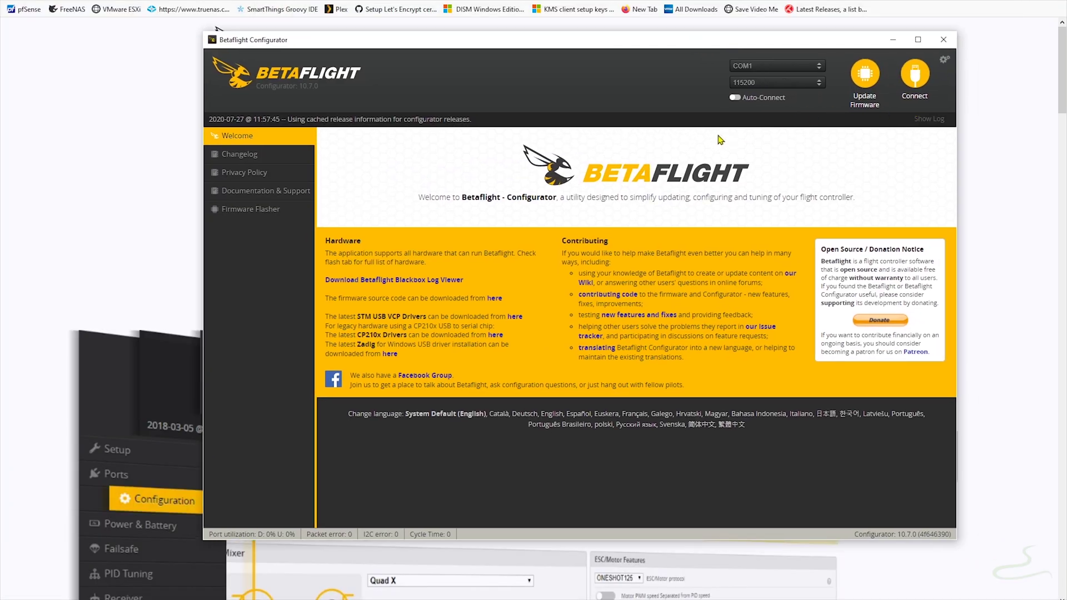
pyautogui.click(915, 74)
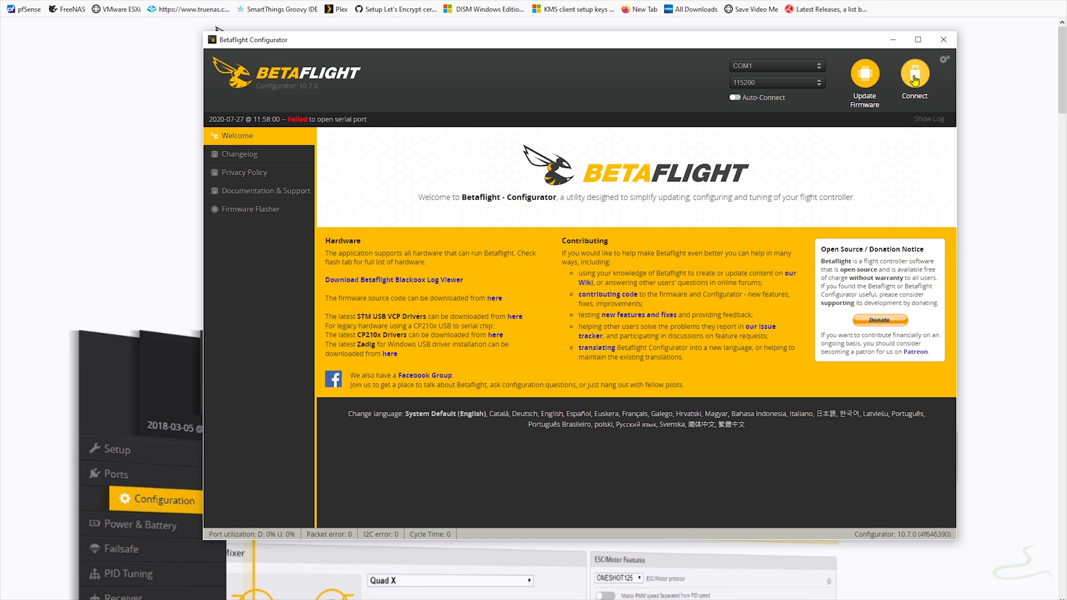
# Highlight the serial port status message in the configurator's log line.
pyautogui.moveTo(383, 120); pyautogui.dragTo(268, 121)
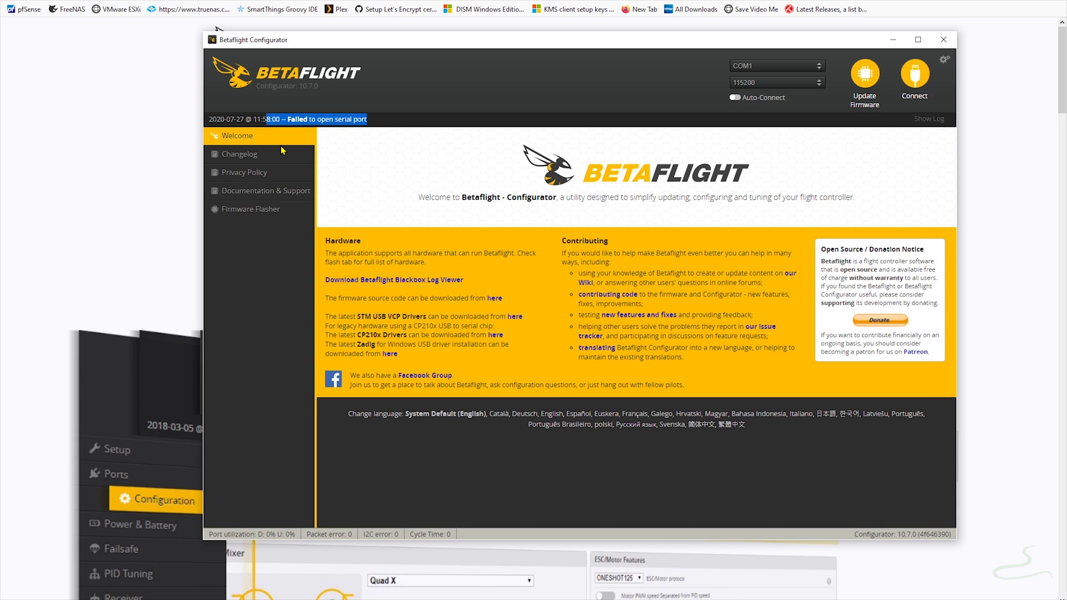
pyautogui.click(377, 130)
pyautogui.moveTo(377, 124); pyautogui.dragTo(255, 121)
# Download the CP210x VCP driver for Windows 10 Universal and locate its x64 and x86 installers in the extracted folder.
pyautogui.click(495, 338)
pyautogui.scroll(-1, 564, 327)
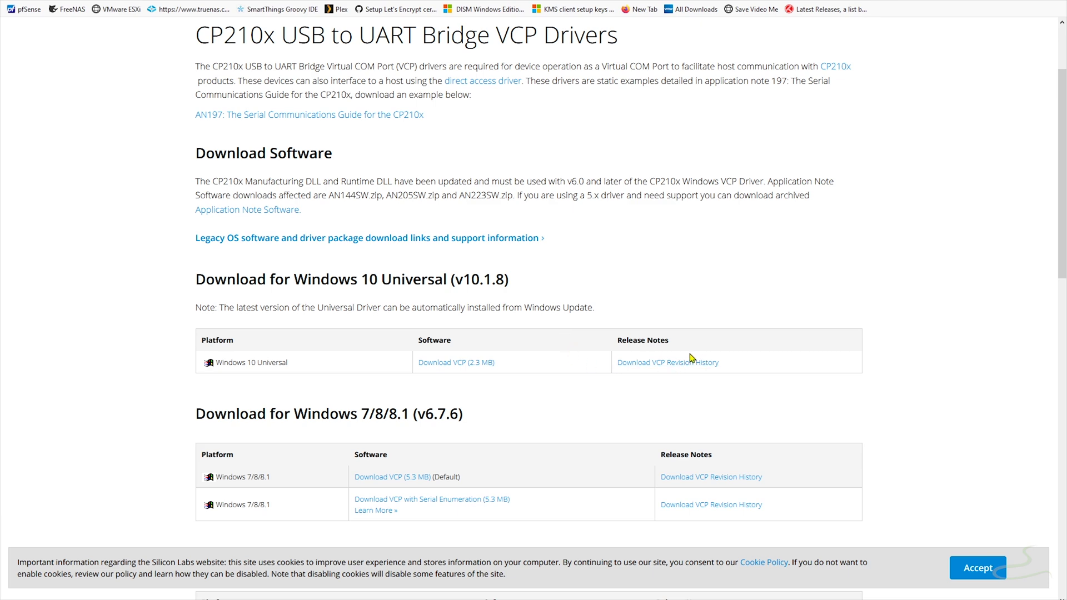
pyautogui.click(473, 363)
pyautogui.press('Return')
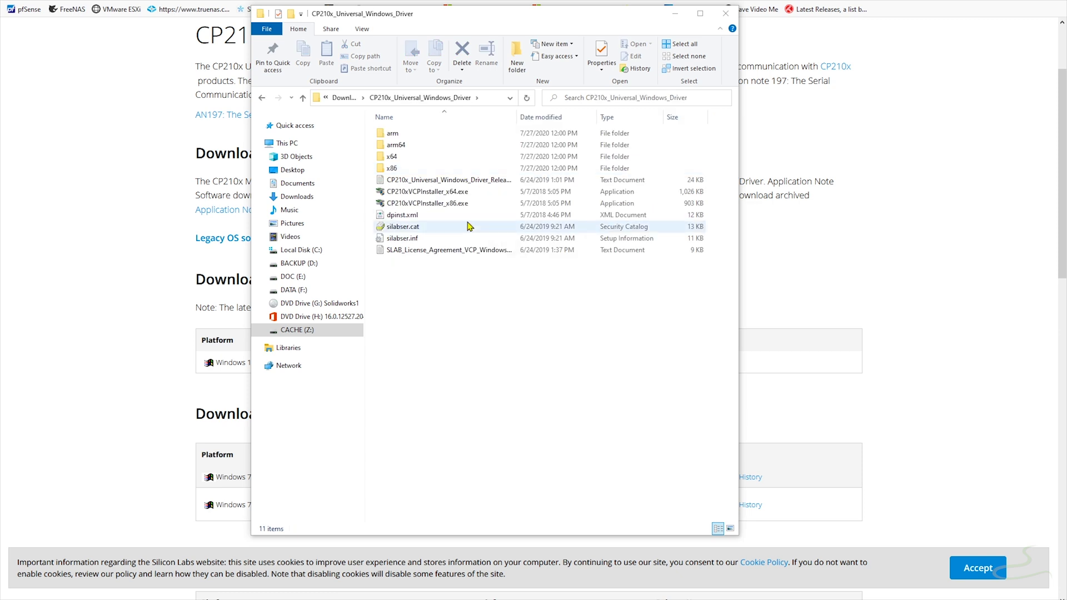
pyautogui.click(444, 191)
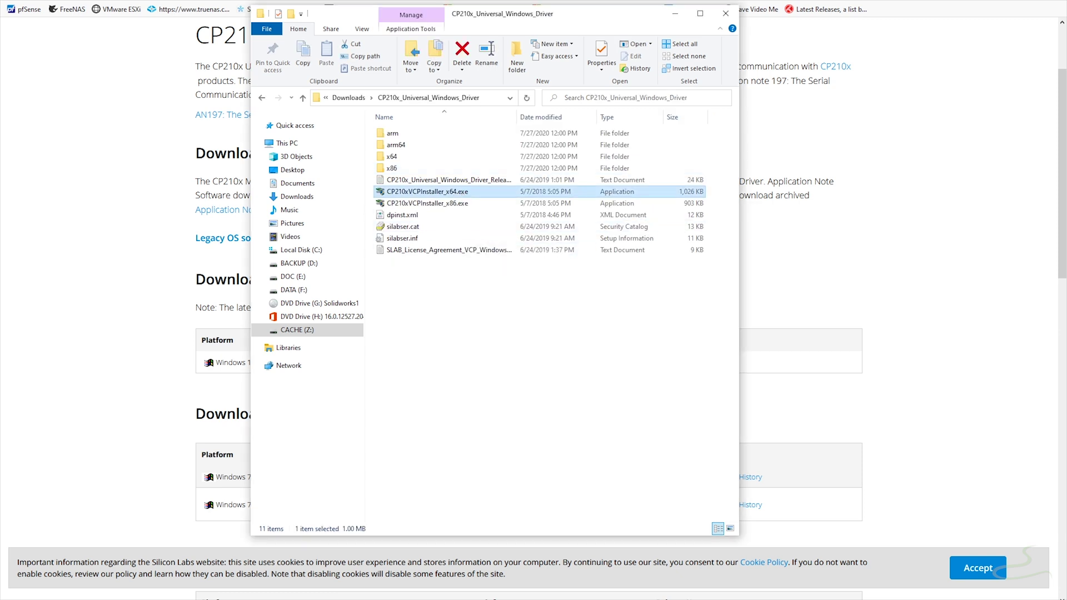
pyautogui.click(466, 204)
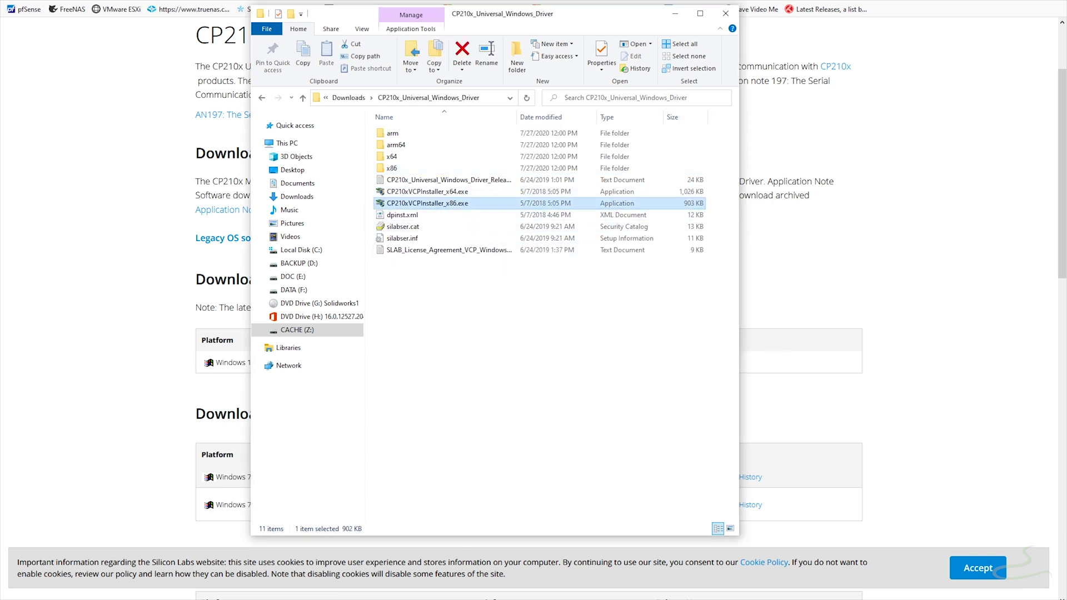
# Return to Betaflight Configurator, follow its Zadig link, download zadig-2.5.exe and run it.
pyautogui.hotkey('alt', 'Tab')
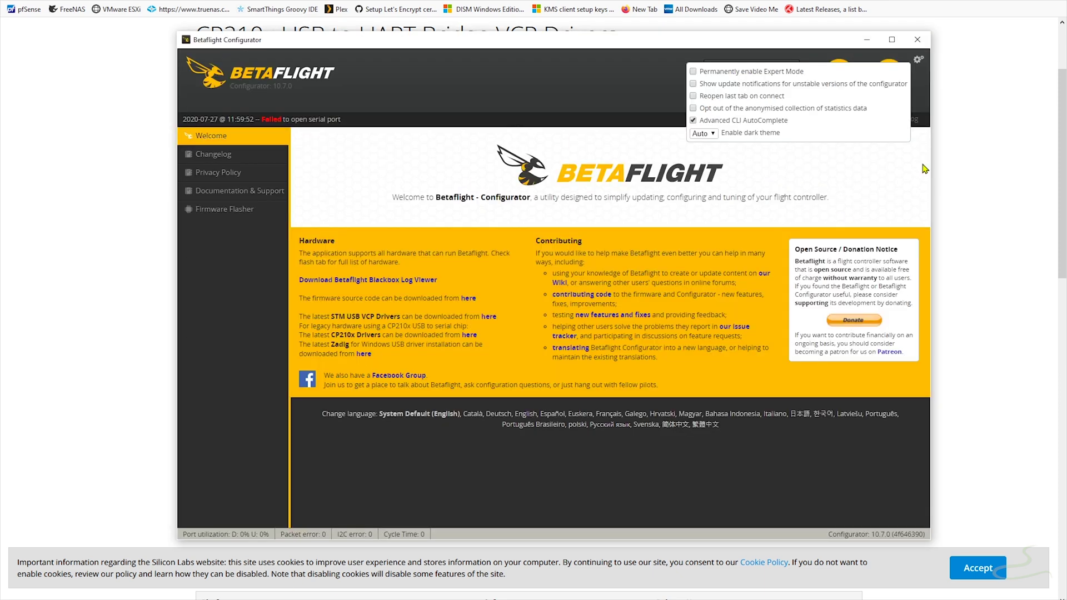
pyautogui.click(925, 169)
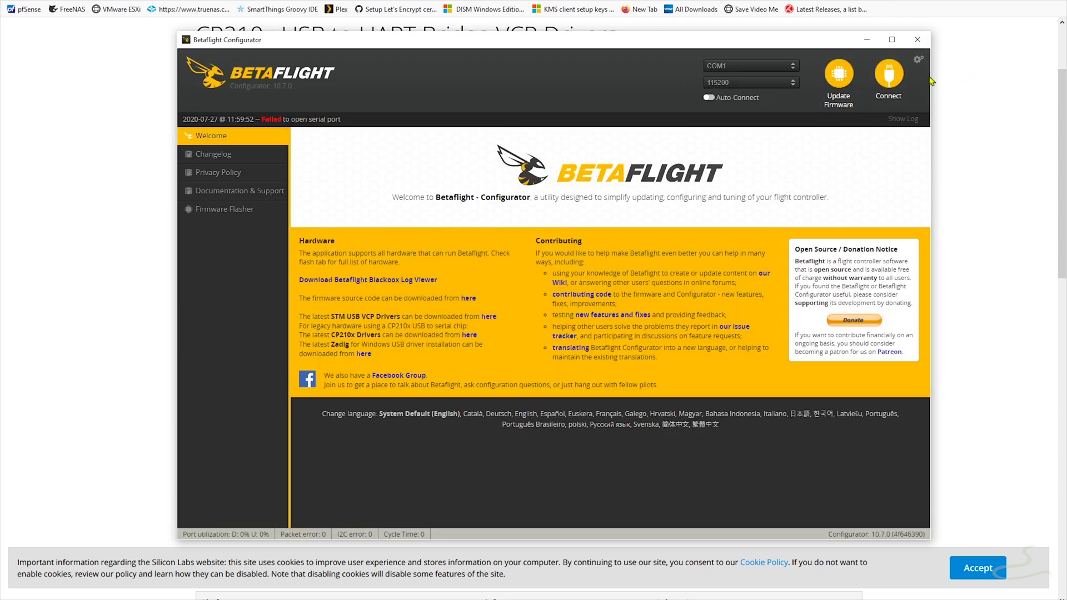
pyautogui.click(364, 354)
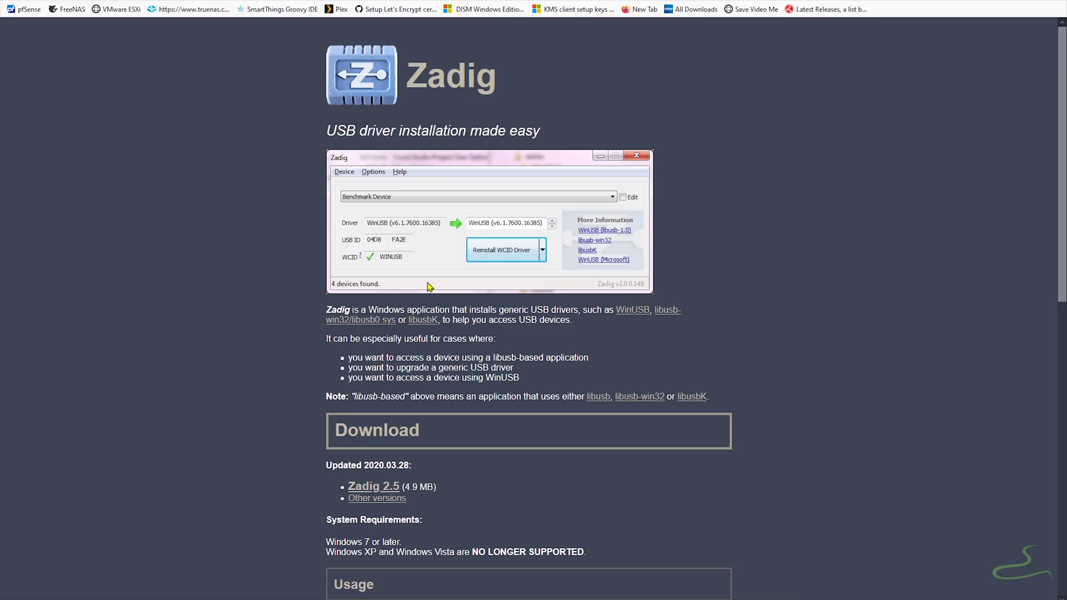
pyautogui.click(379, 492)
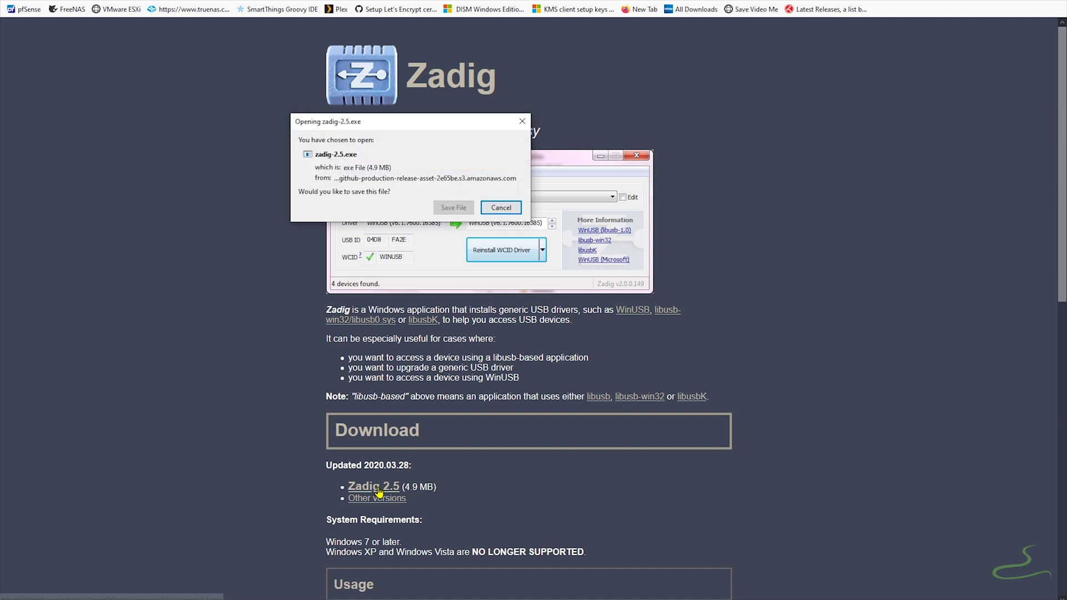
pyautogui.click(461, 209)
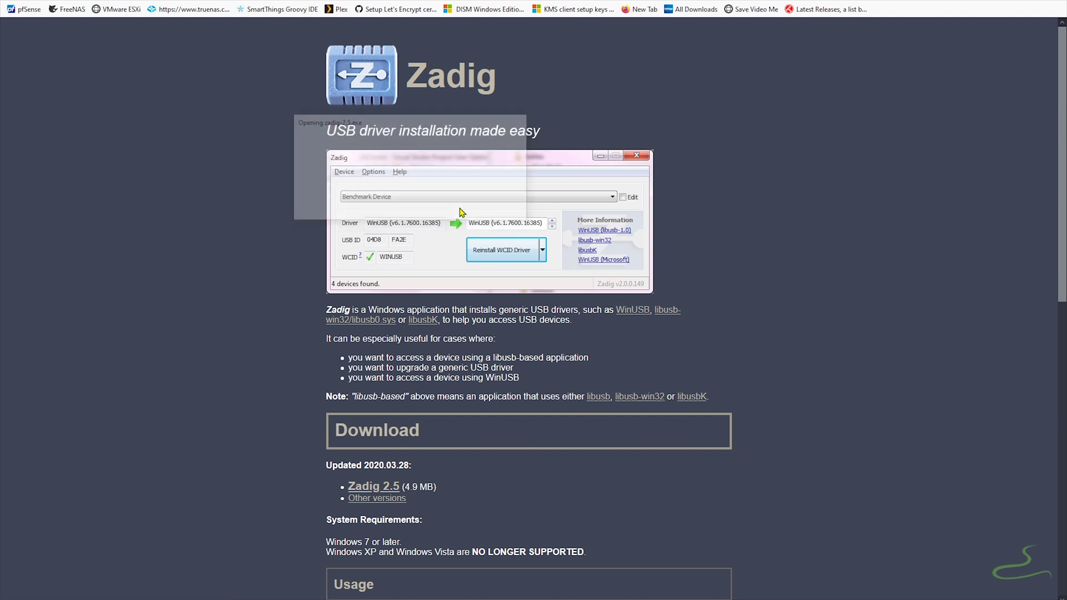
pyautogui.click(965, 2)
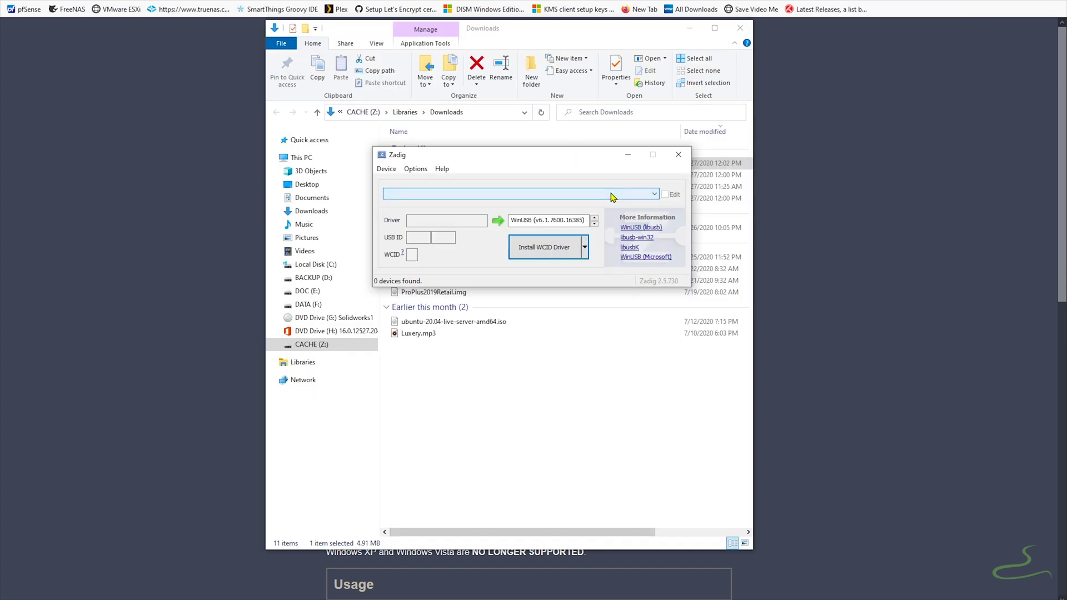
pyautogui.click(472, 220)
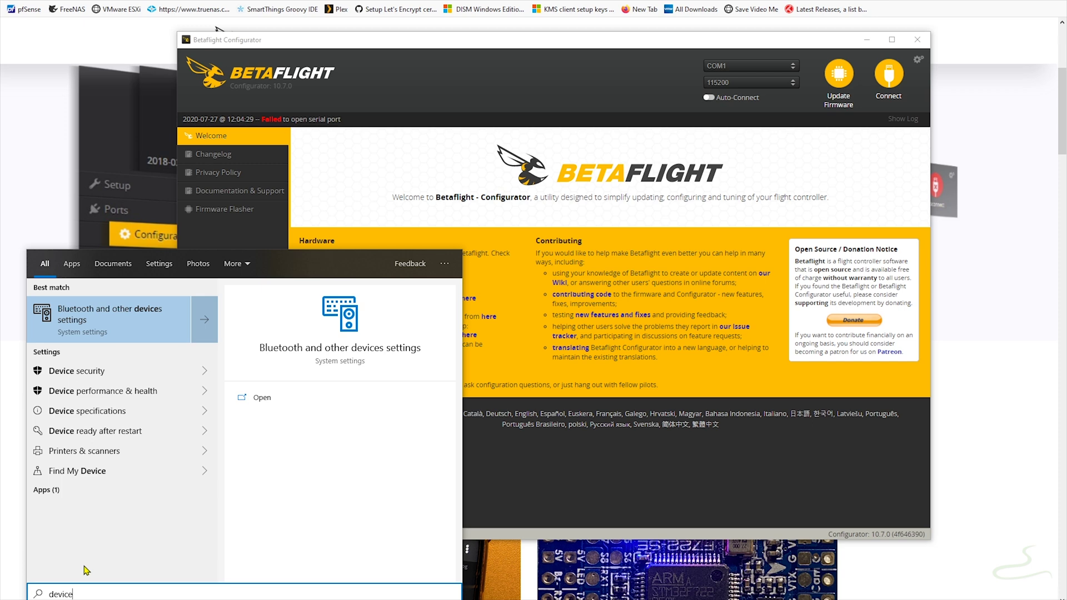
# Open Windows Device Manager, collapse Network adapters and expand Ports (COM & LPT).
pyautogui.write('manager')
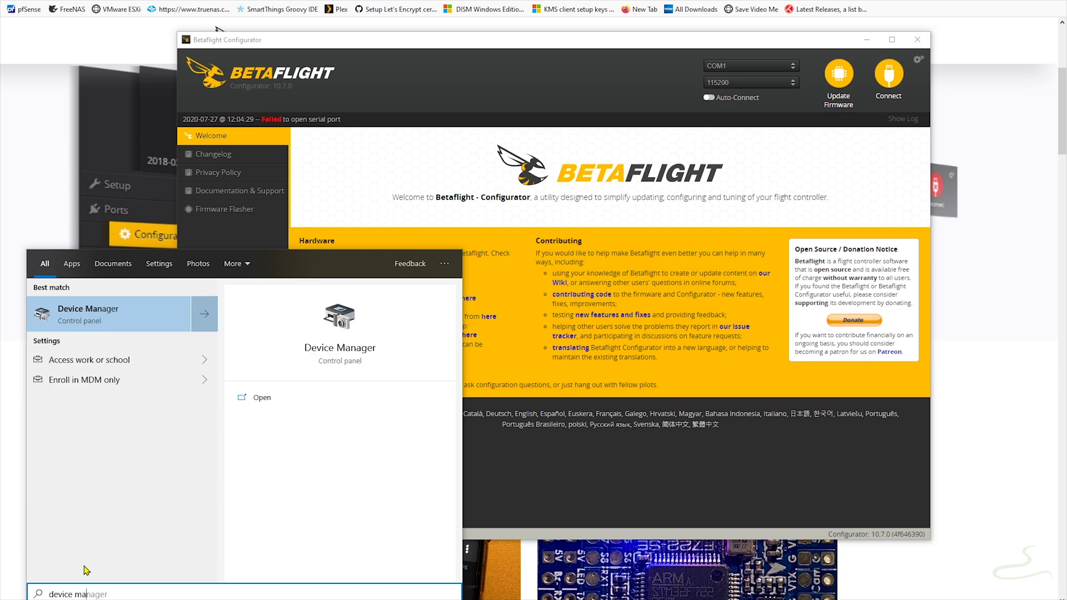
pyautogui.click(92, 316)
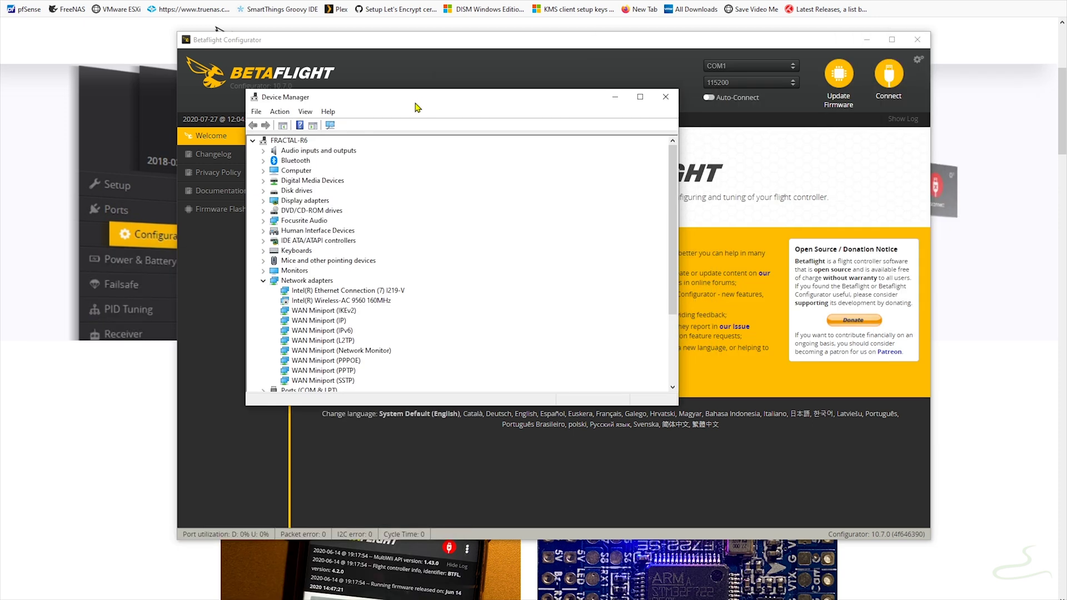
pyautogui.click(263, 281)
pyautogui.click(263, 291)
# Review the location, port settings, driver and details of Communications Port (COM1), and close its properties.
pyautogui.click(297, 302)
pyautogui.doubleClick(298, 302)
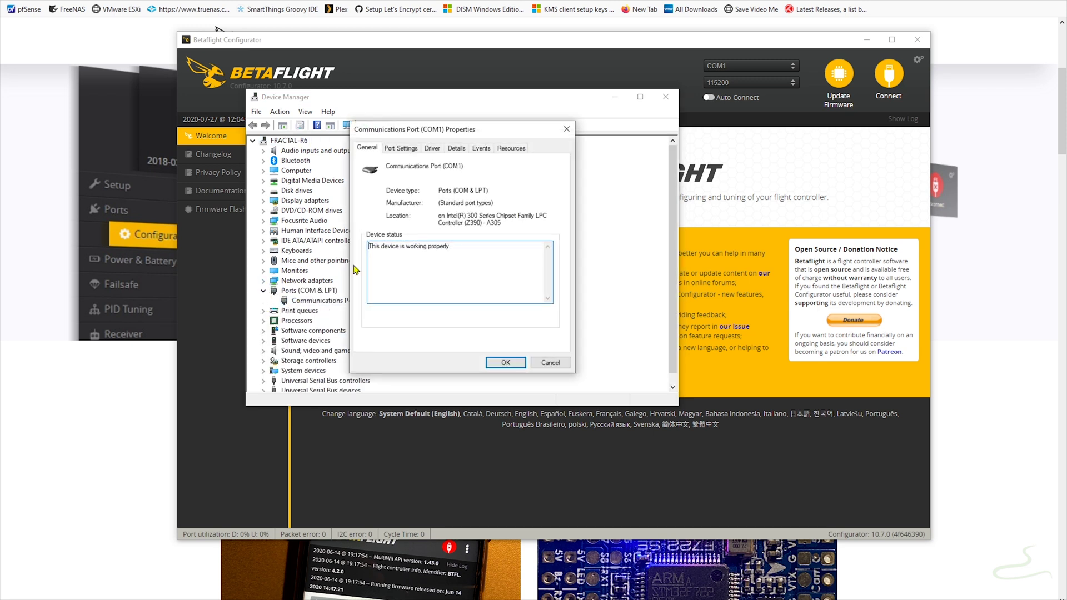
pyautogui.moveTo(462, 223); pyautogui.dragTo(539, 221)
pyautogui.click(396, 149)
pyautogui.click(433, 148)
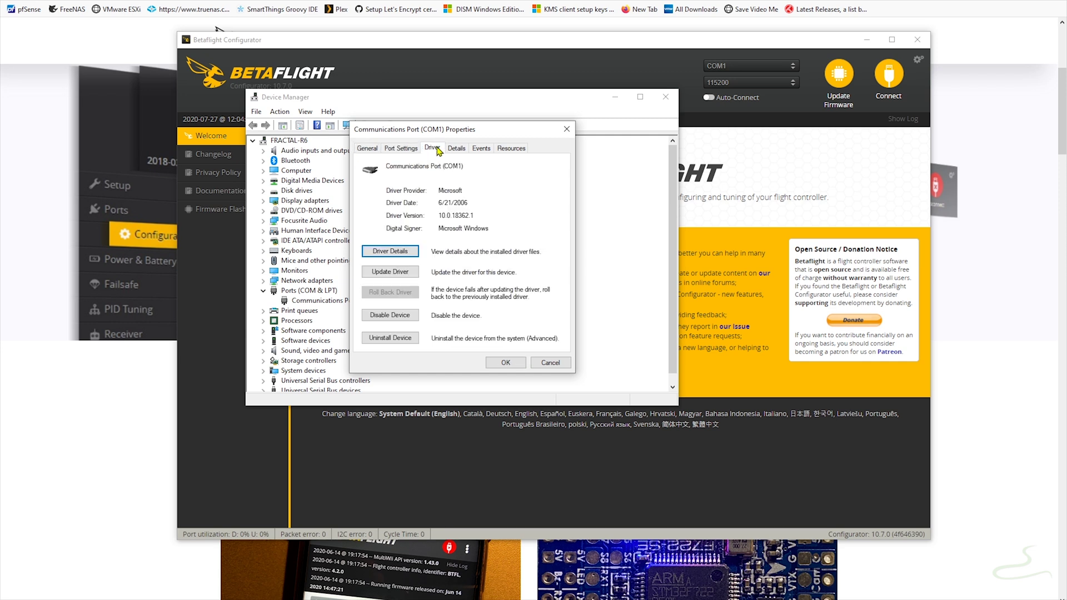
pyautogui.click(457, 148)
pyautogui.click(567, 129)
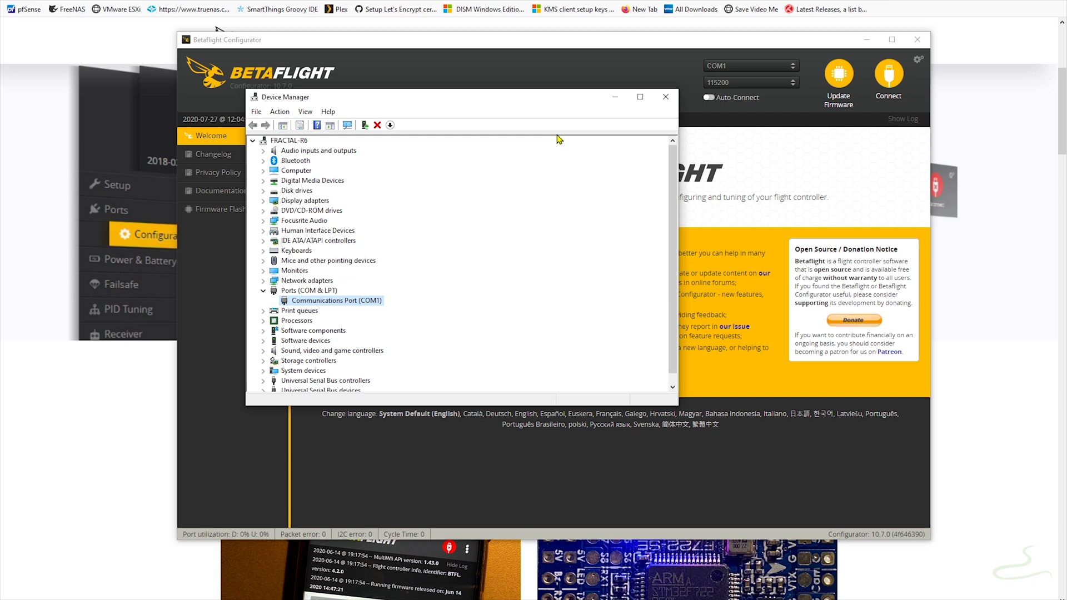
# Minimize Betaflight Configurator, list all connected devices in Zadig, look through its device list and creation option, and close Zadig.
pyautogui.hotkey('alt', 'Tab')
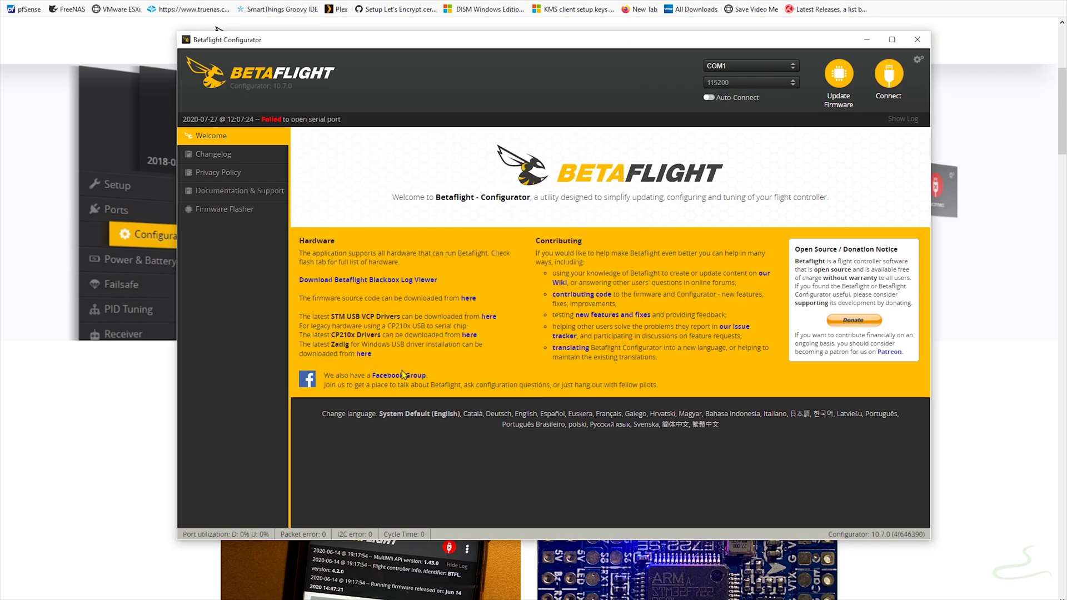
pyautogui.click(867, 40)
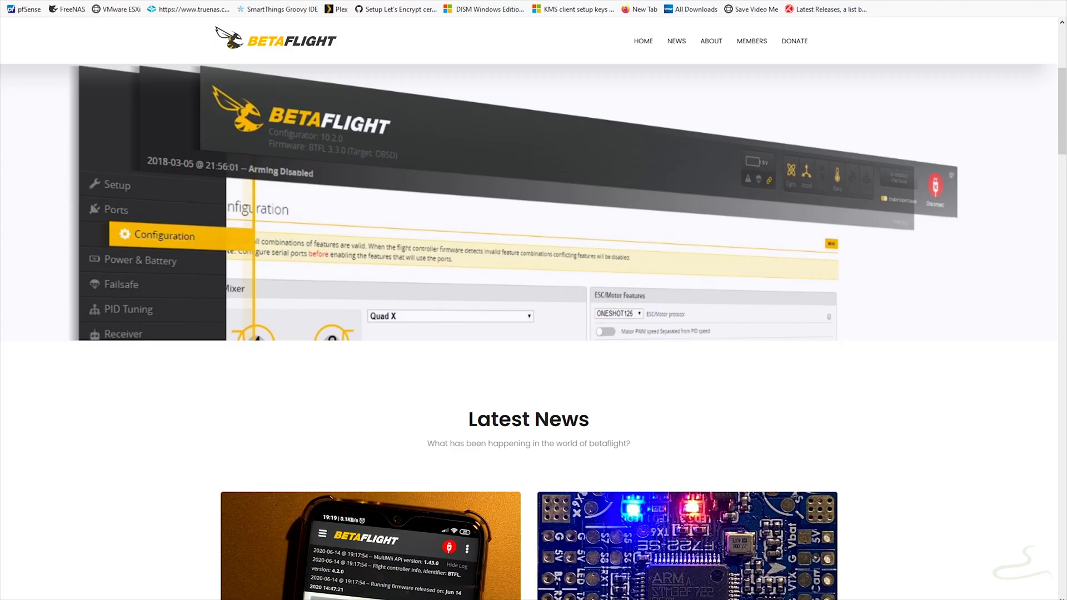
pyautogui.click(322, 189)
pyautogui.click(350, 204)
pyautogui.click(358, 216)
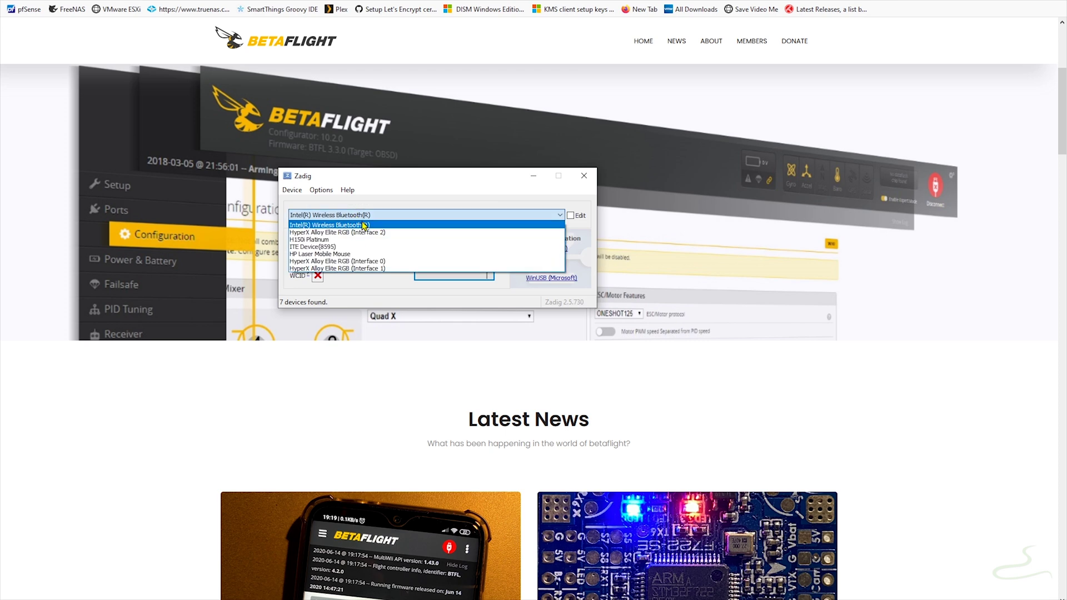
pyautogui.click(435, 225)
pyautogui.click(292, 190)
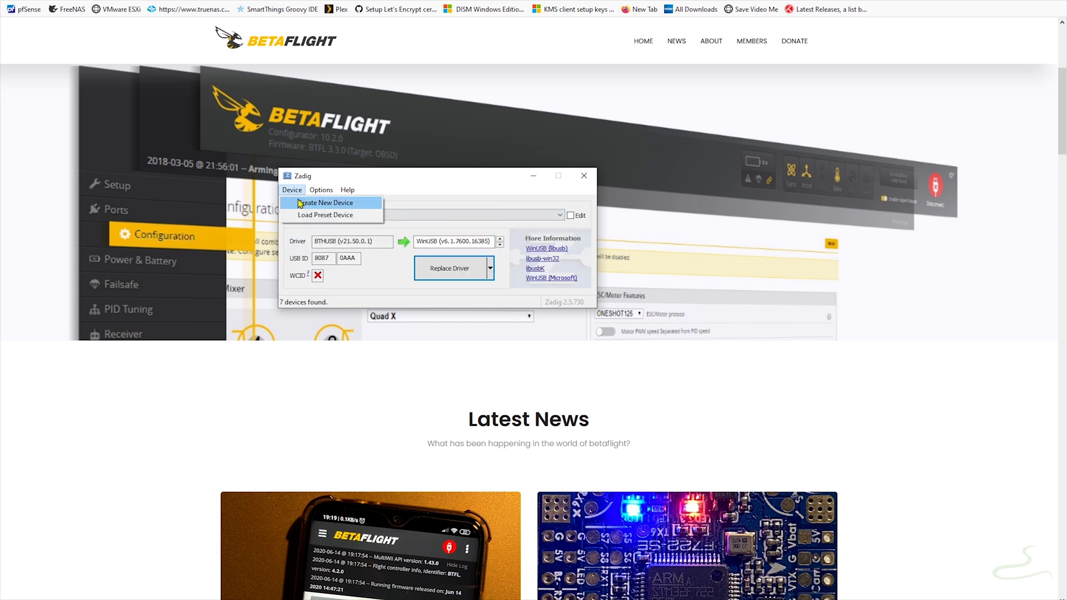
pyautogui.click(301, 204)
pyautogui.click(591, 175)
# Check USB Serial Device (COM6) under Ports in Device Manager, close it and return to Betaflight Configurator.
pyautogui.scroll(-3, 592, 175)
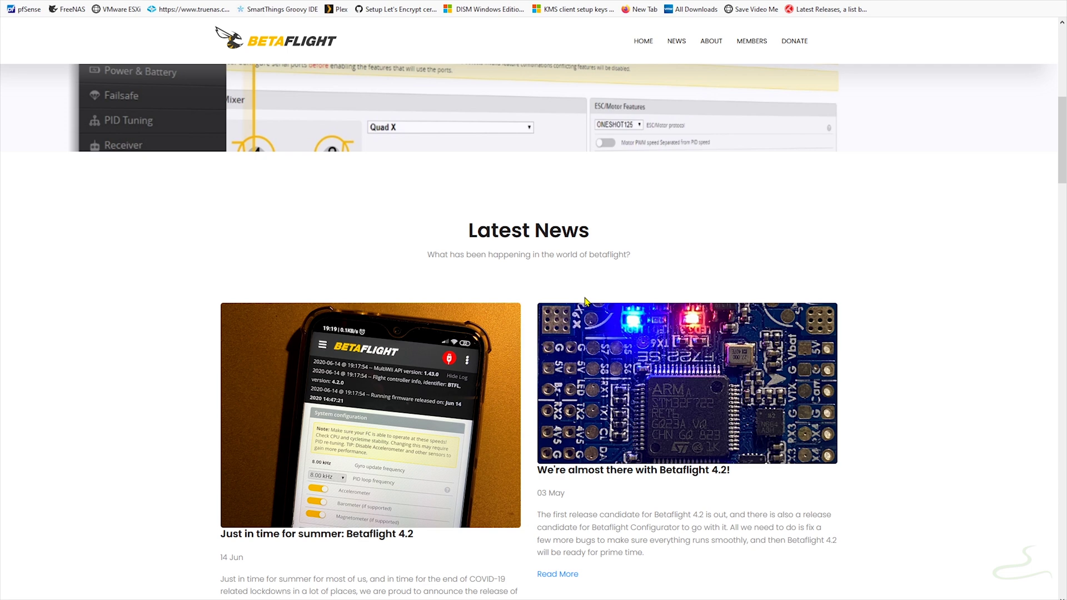
pyautogui.click(263, 261)
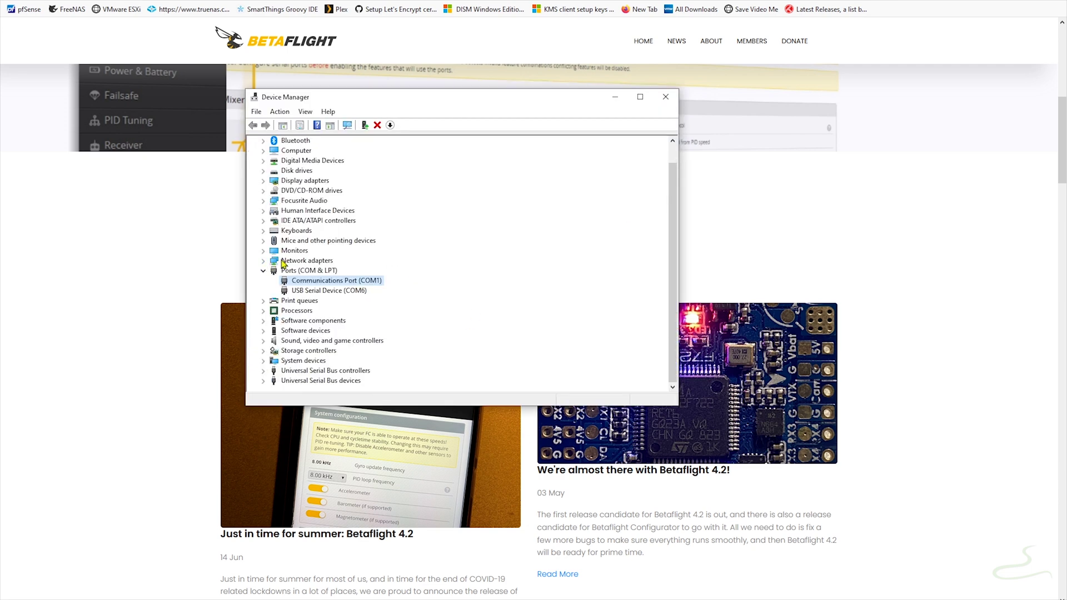
pyautogui.click(320, 293)
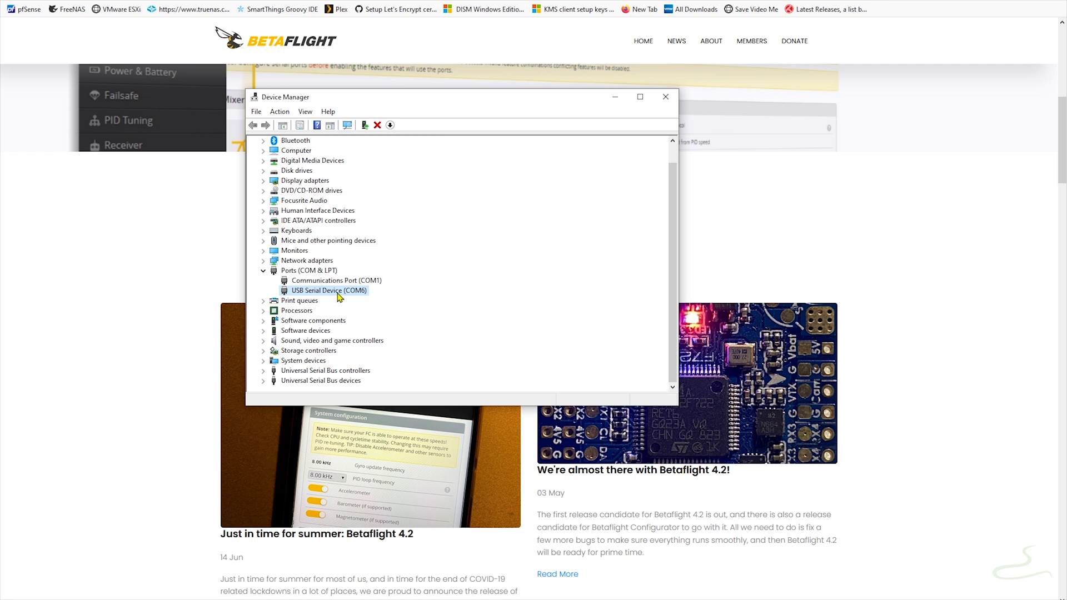
pyautogui.rightClick(339, 296)
pyautogui.click(543, 275)
pyautogui.click(666, 97)
pyautogui.hotkey('alt', 'Tab')
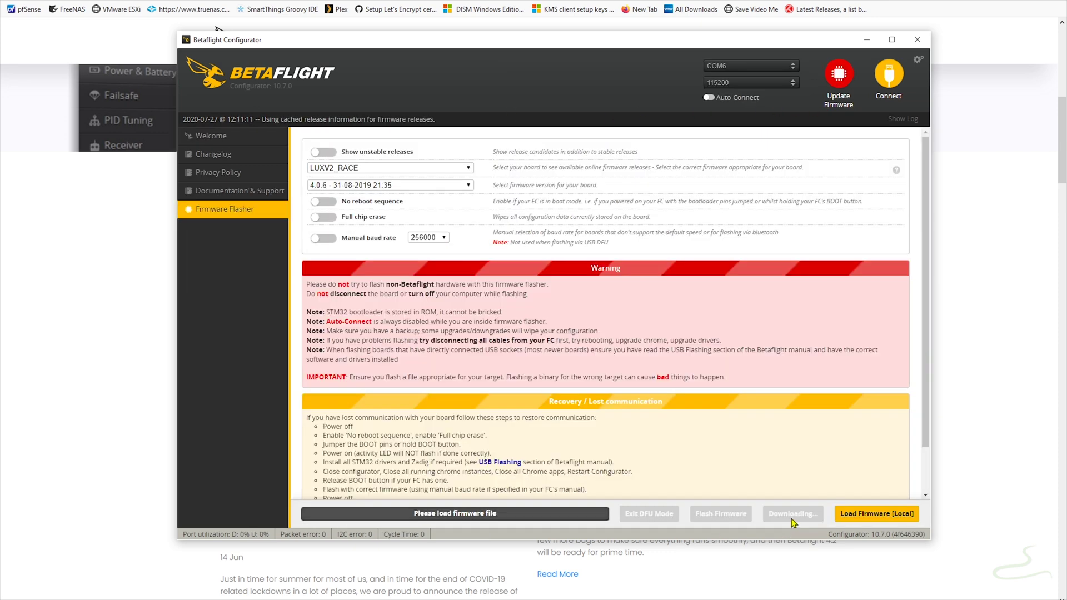
# Load the online 4.0.6 firmware for LUXV2_RACE and try to flash it to the flight controller.
pyautogui.click(778, 513)
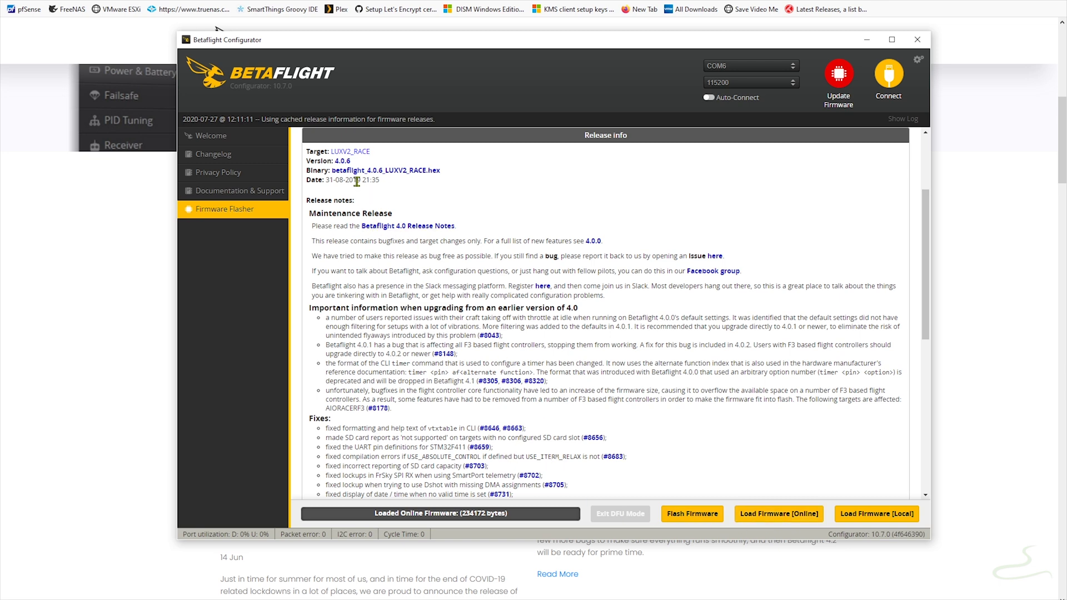
pyautogui.scroll(-5, 497, 361)
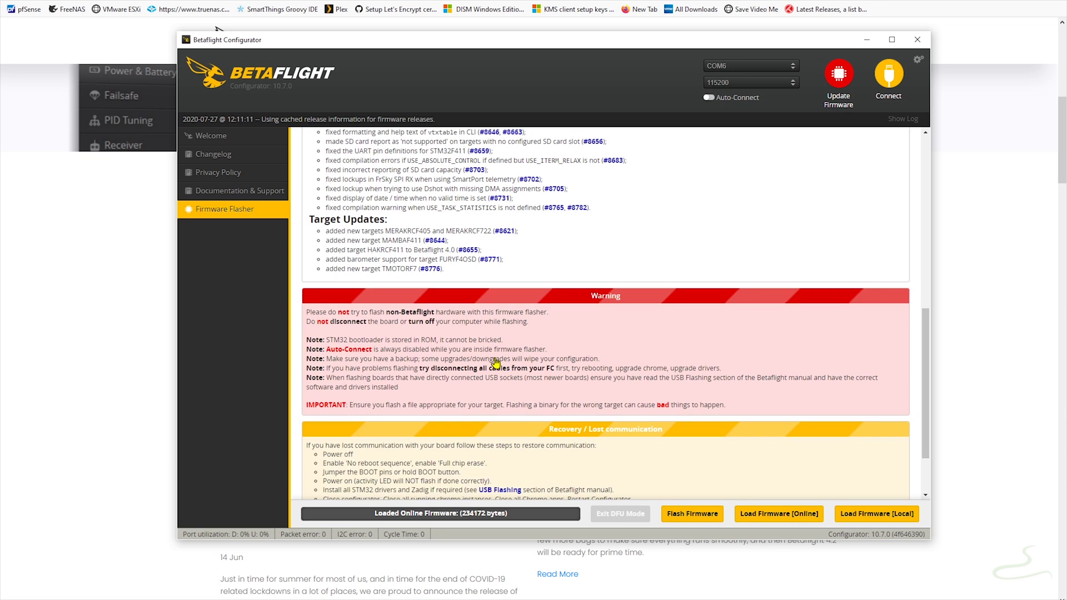
pyautogui.click(685, 517)
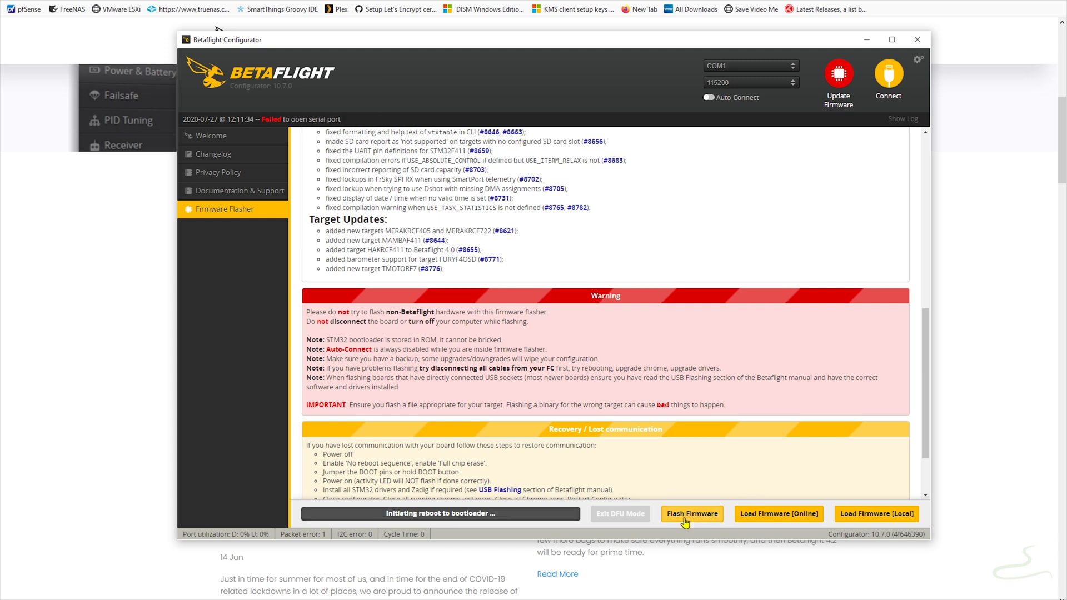
pyautogui.scroll(-2, 436, 412)
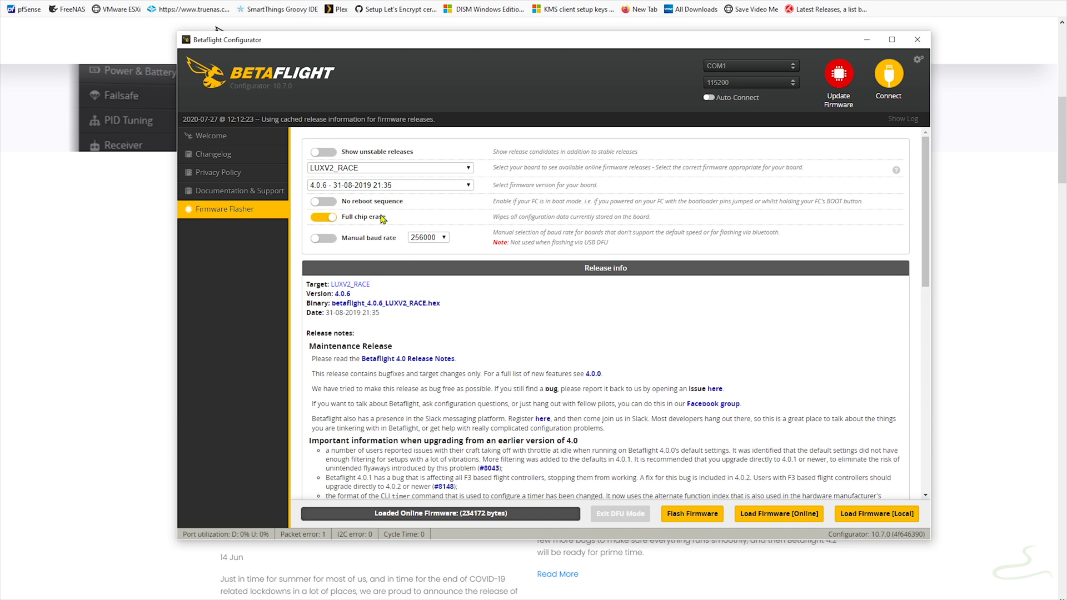
pyautogui.click(747, 67)
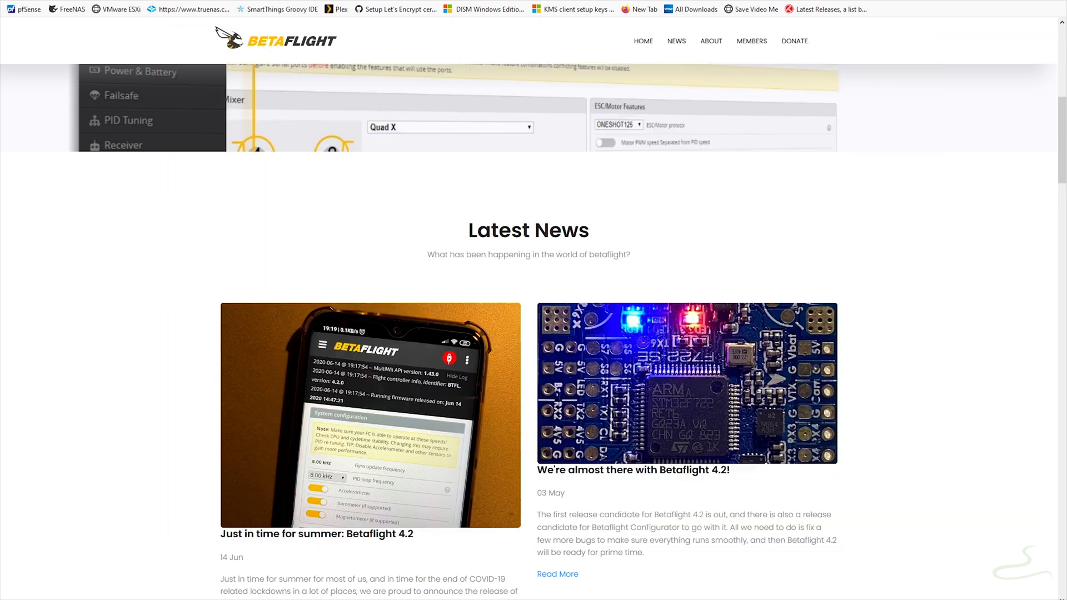
# Open Windows Device Manager, collapse Network adapters, check STM32 BOOTLOADER under Other devices and close Device Manager.
pyautogui.press('super')
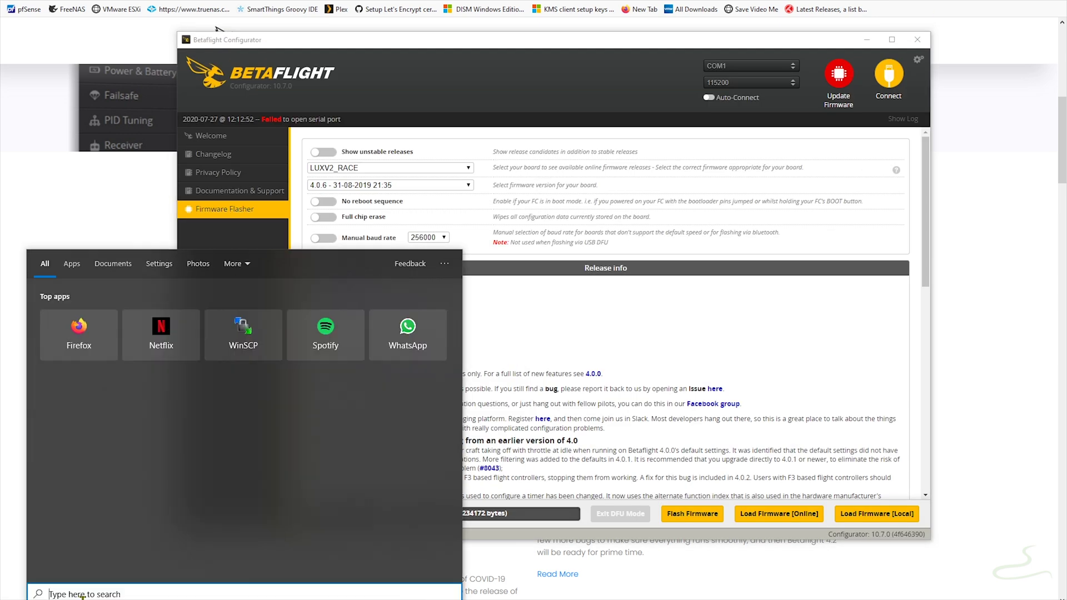
pyautogui.write('device manager')
pyautogui.press('Return')
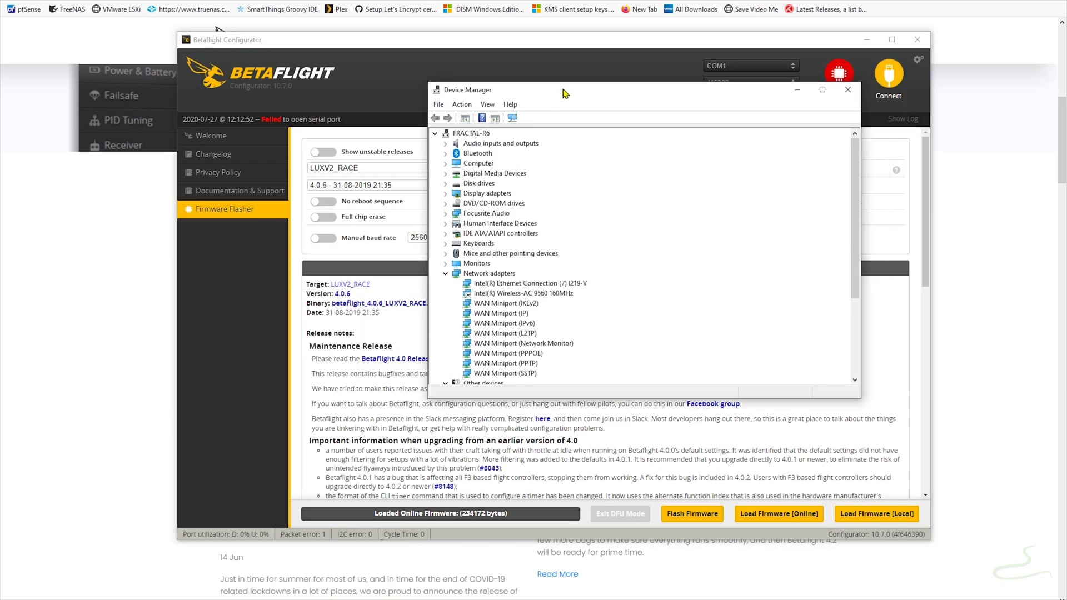
pyautogui.click(450, 273)
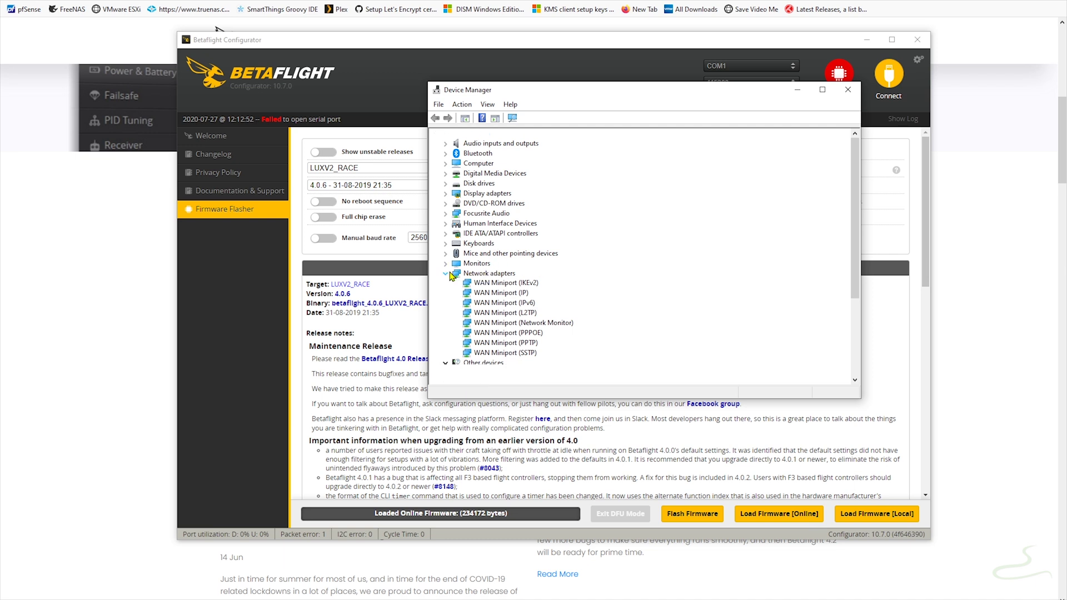
pyautogui.click(483, 294)
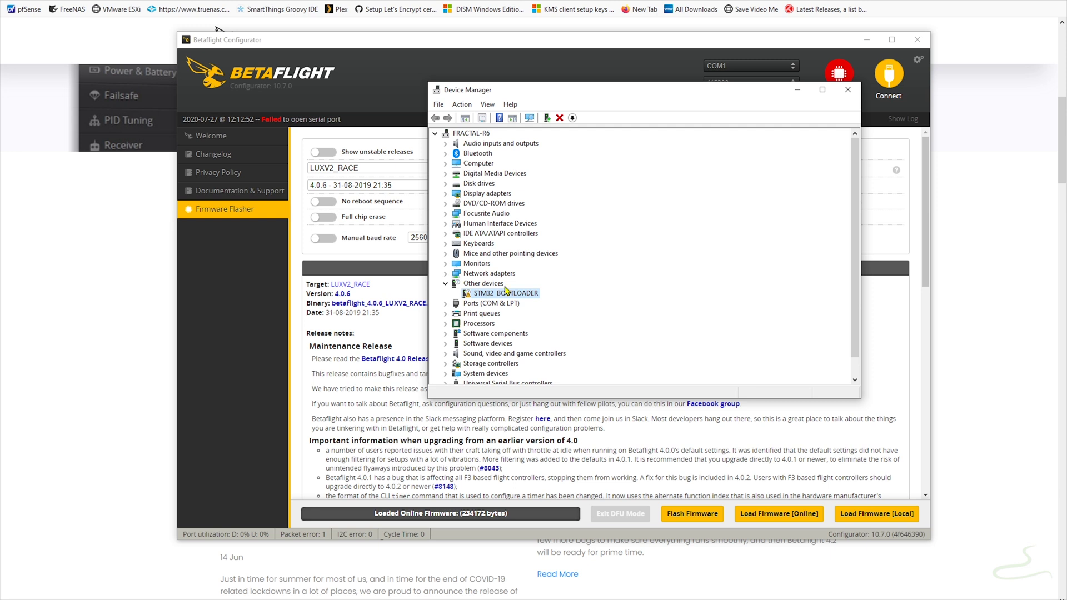
pyautogui.click(848, 91)
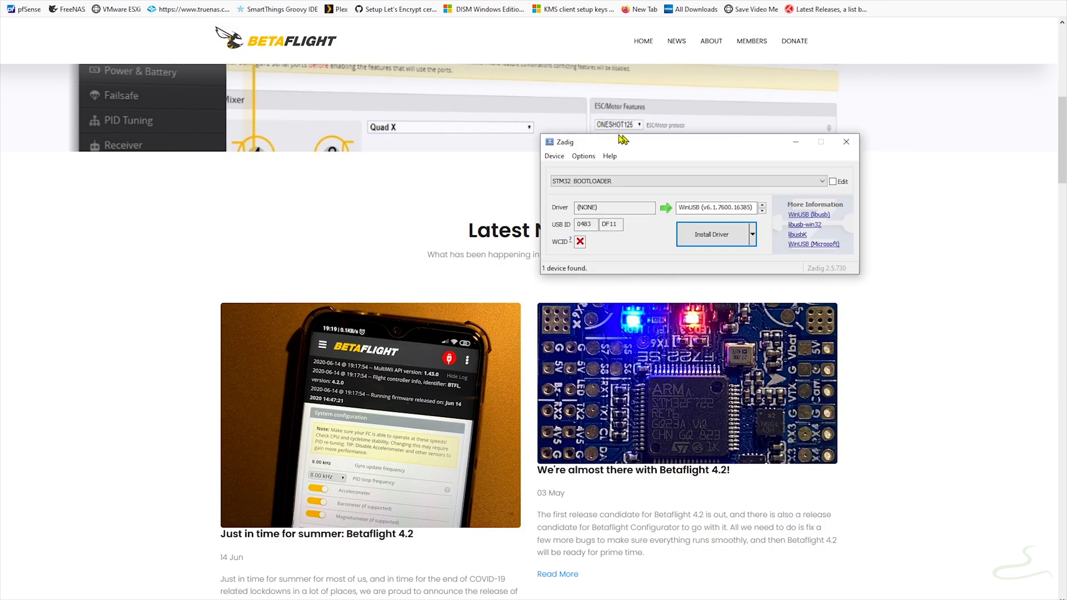
# List all connected devices in Zadig, select STM32 BOOTLOADER and install the WinUSB (v6.1.7600.16385) driver for it.
pyautogui.moveTo(623, 140); pyautogui.dragTo(550, 158)
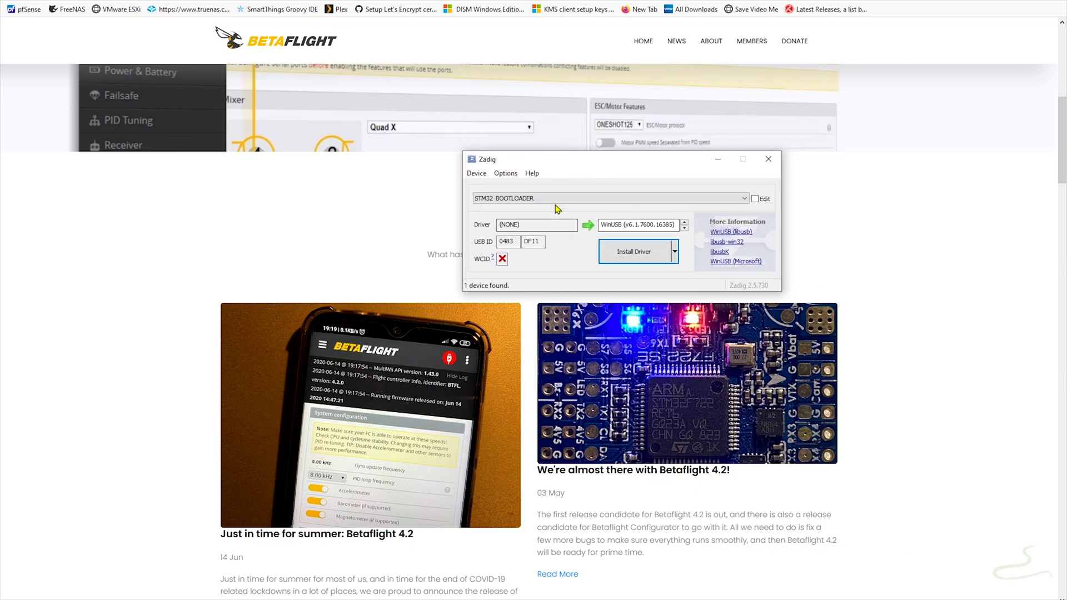
pyautogui.click(612, 198)
pyautogui.click(606, 209)
pyautogui.click(614, 226)
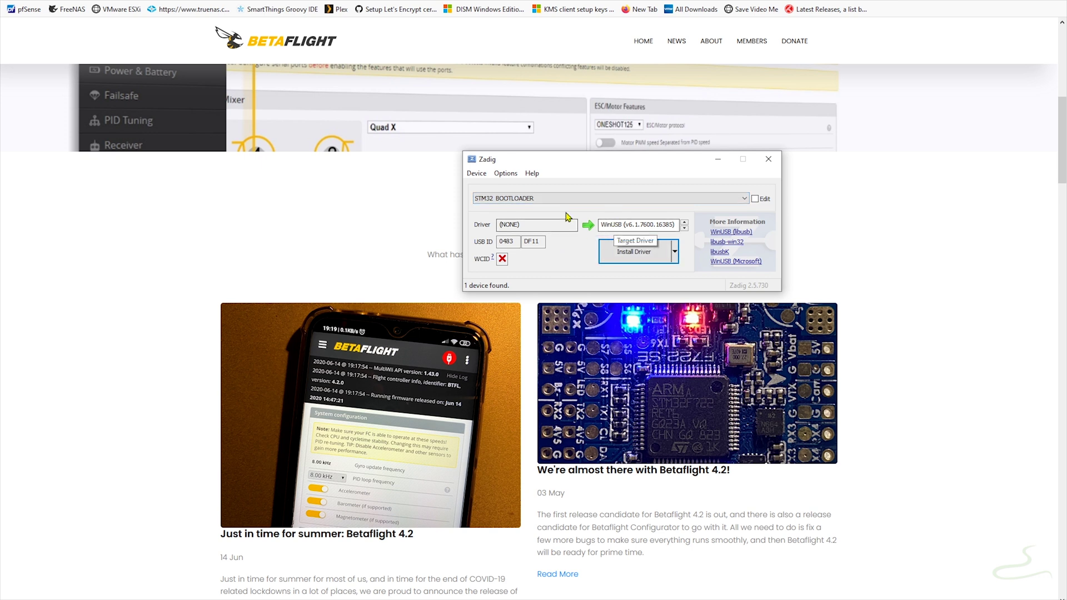
pyautogui.click(542, 201)
pyautogui.click(513, 175)
pyautogui.click(512, 174)
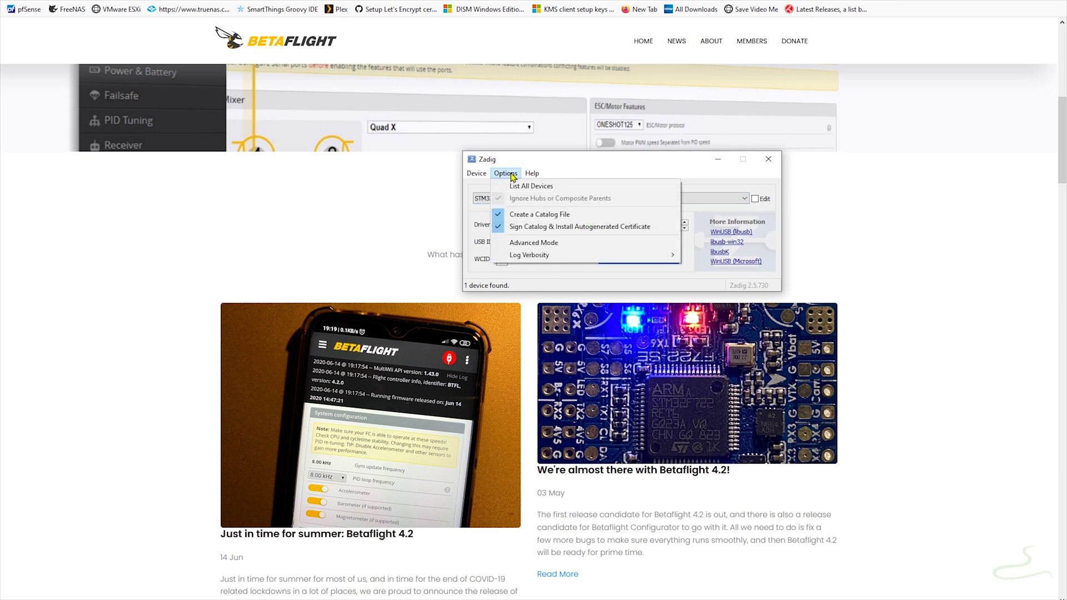
pyautogui.click(519, 184)
pyautogui.click(527, 199)
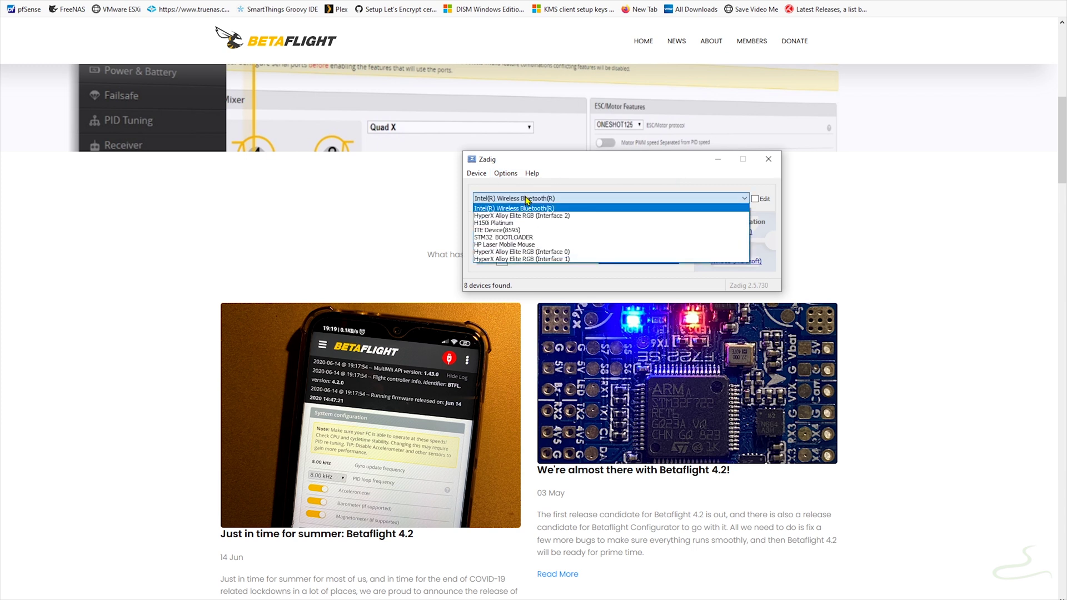
pyautogui.click(514, 238)
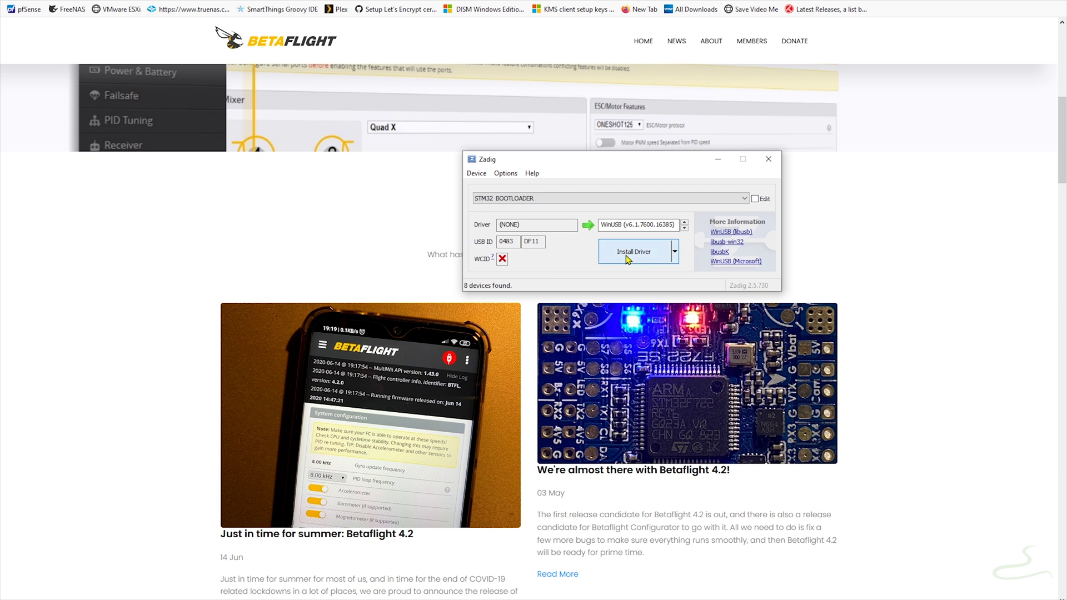
pyautogui.click(628, 255)
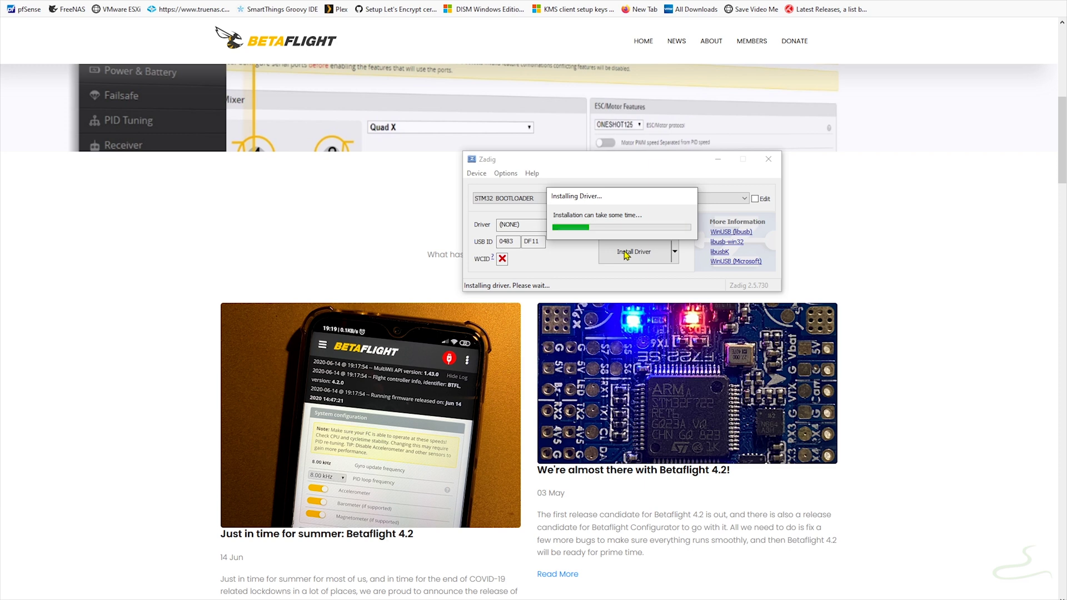
# Open Windows Device Manager, dismiss Zadig's driver installation message and close Zadig.
pyautogui.press('super')
pyautogui.write('device manager')
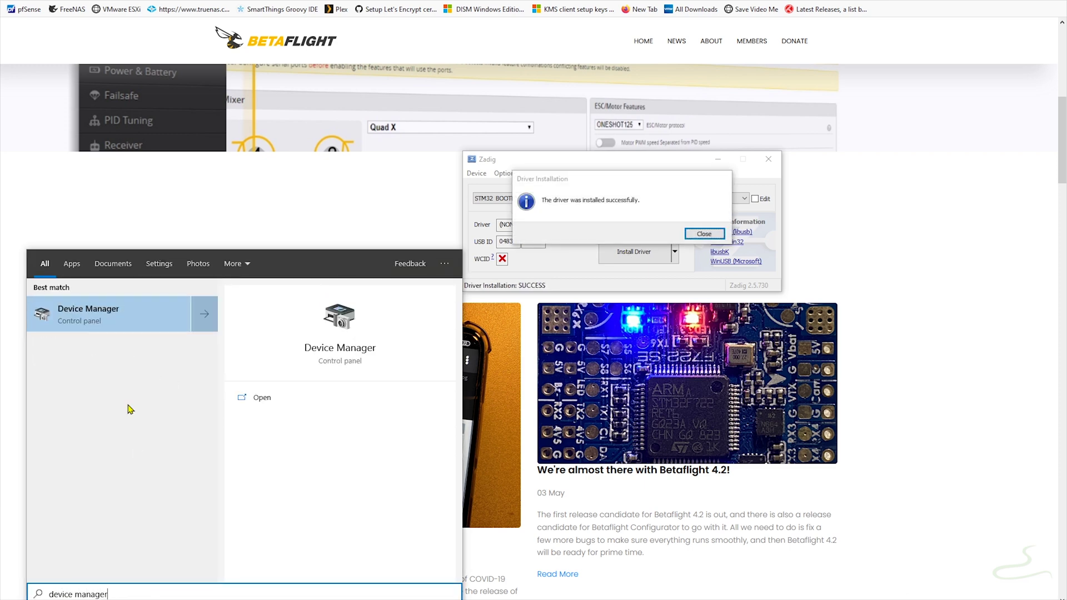
pyautogui.press('Escape')
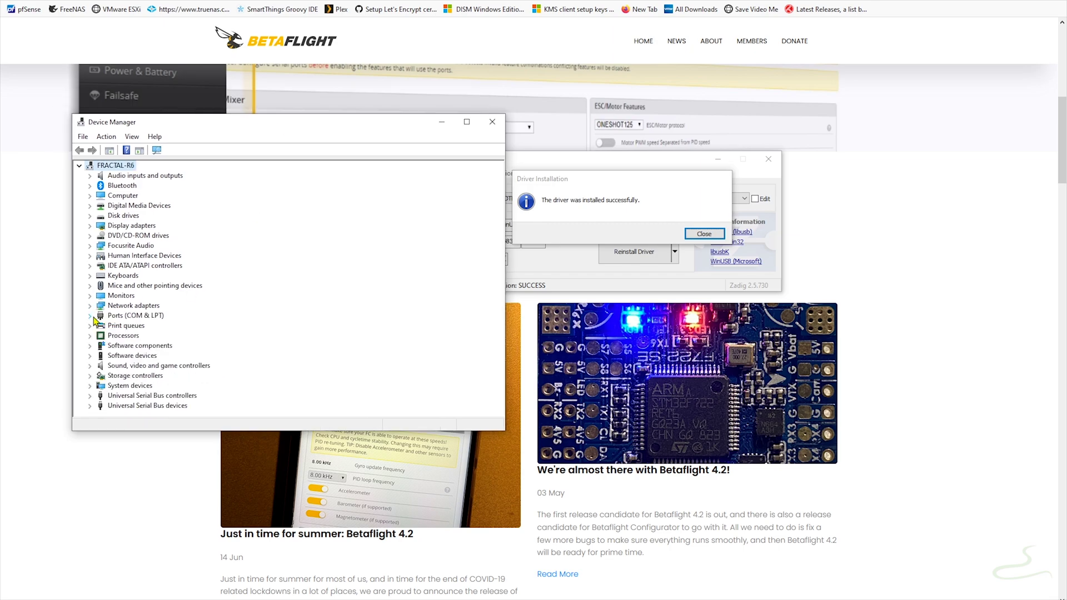
pyautogui.click(711, 235)
pyautogui.click(769, 159)
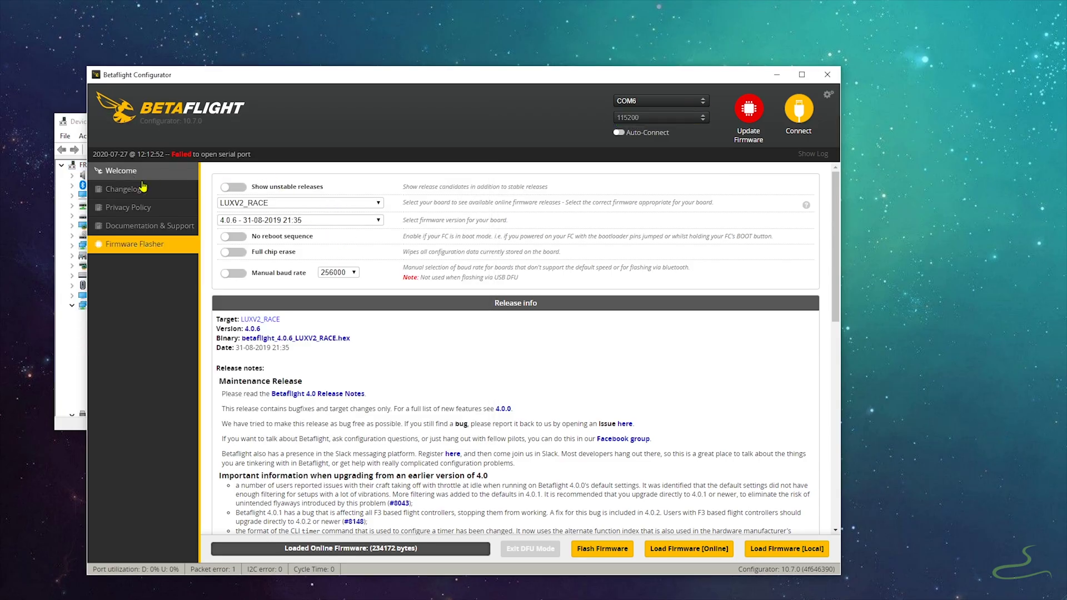
# Check USB Serial Device (COM6) under Ports in Device Manager and compare it with the port selection in Betaflight Configurator.
pyautogui.click(83, 356)
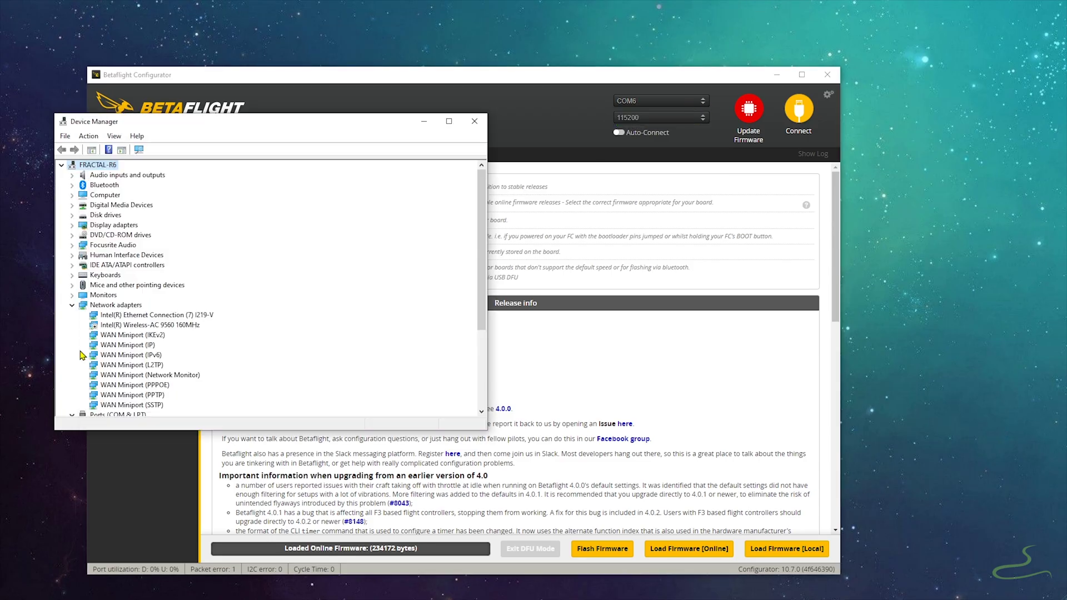
pyautogui.click(72, 306)
pyautogui.click(155, 336)
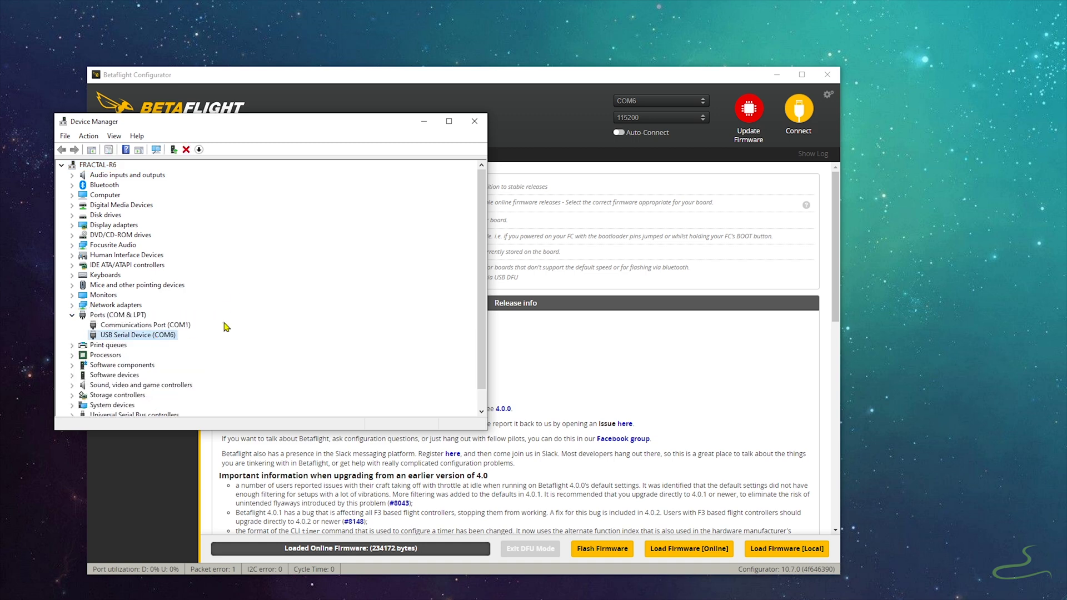
pyautogui.click(696, 103)
pyautogui.click(695, 102)
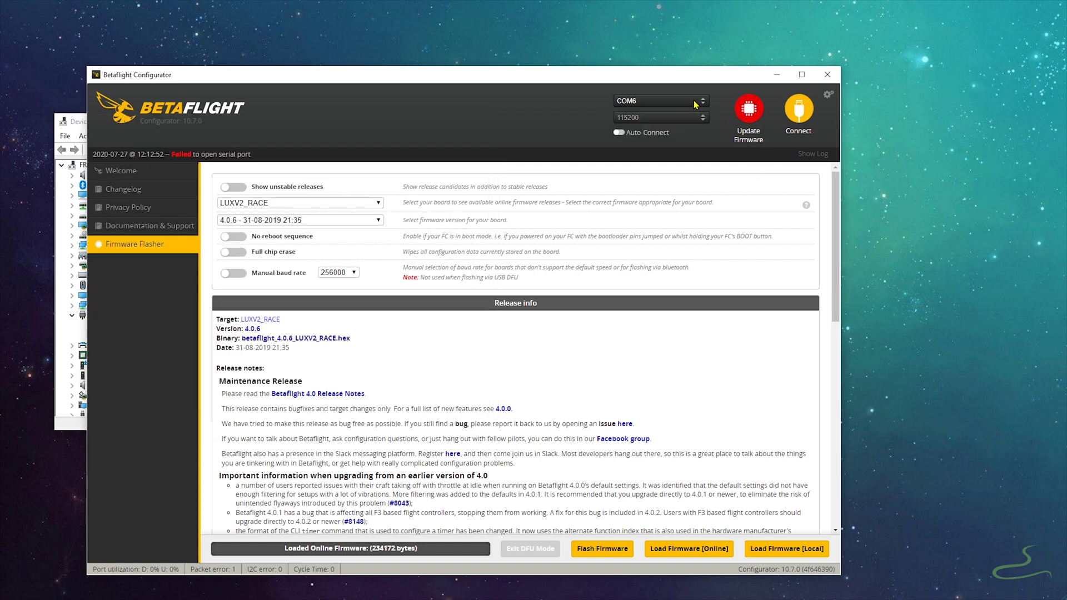
# Reopen the Firmware Flasher with the online LUXV2_RACE 4.0.6 firmware loaded and check the board target list.
pyautogui.click(748, 109)
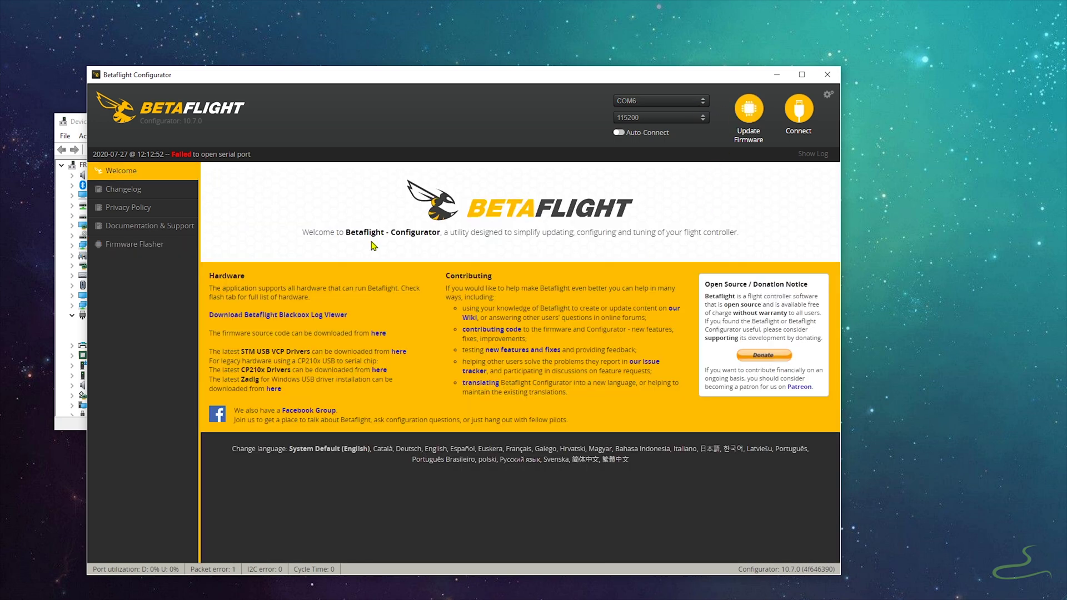
pyautogui.click(162, 250)
pyautogui.scroll(-3, 386, 272)
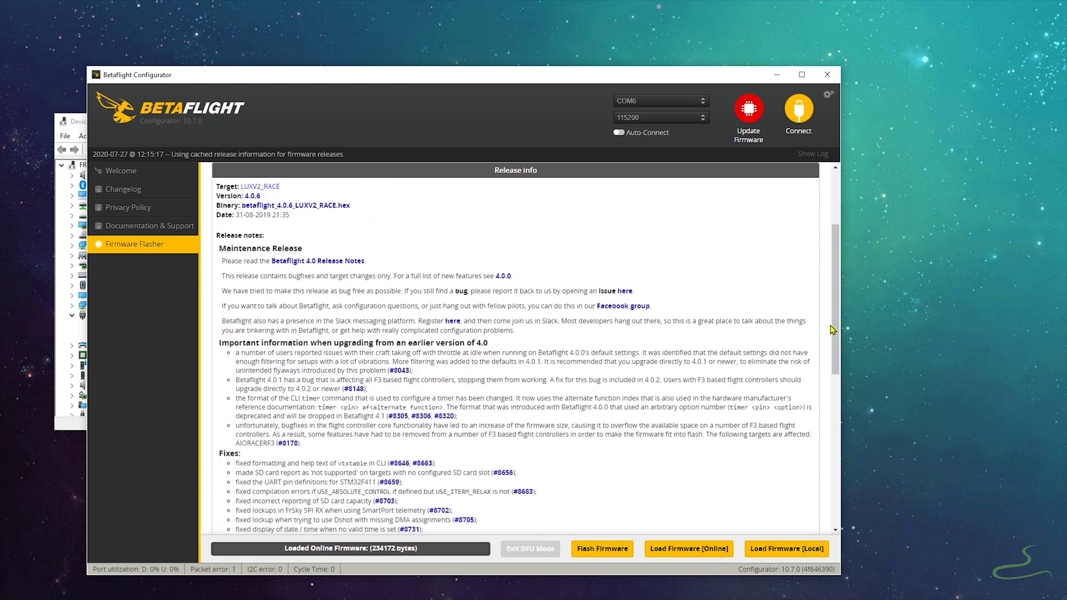
pyautogui.moveTo(833, 330); pyautogui.dragTo(290, 198)
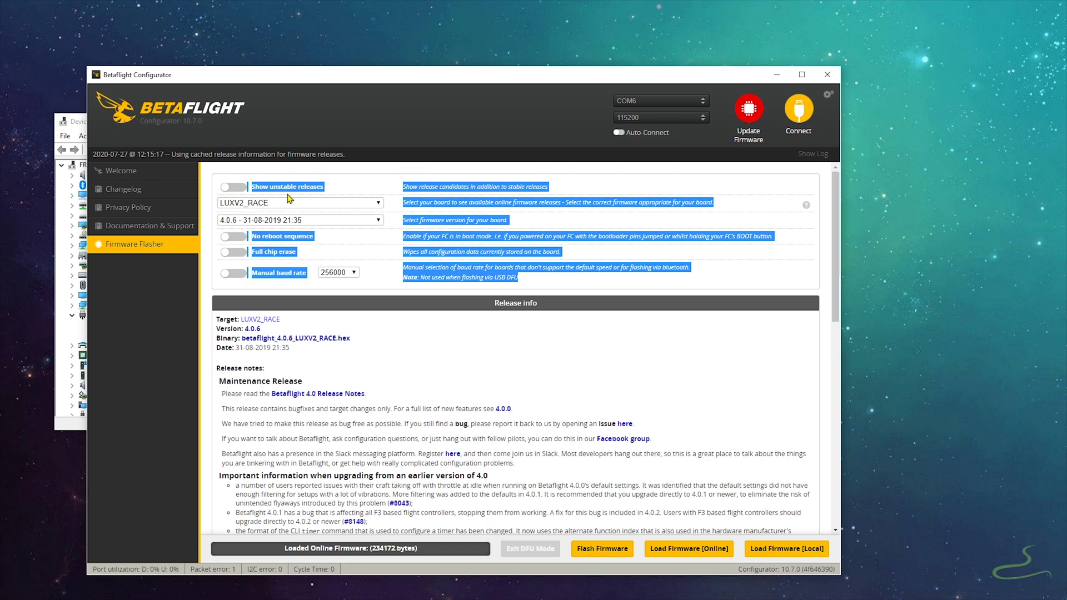
pyautogui.click(372, 186)
pyautogui.click(260, 203)
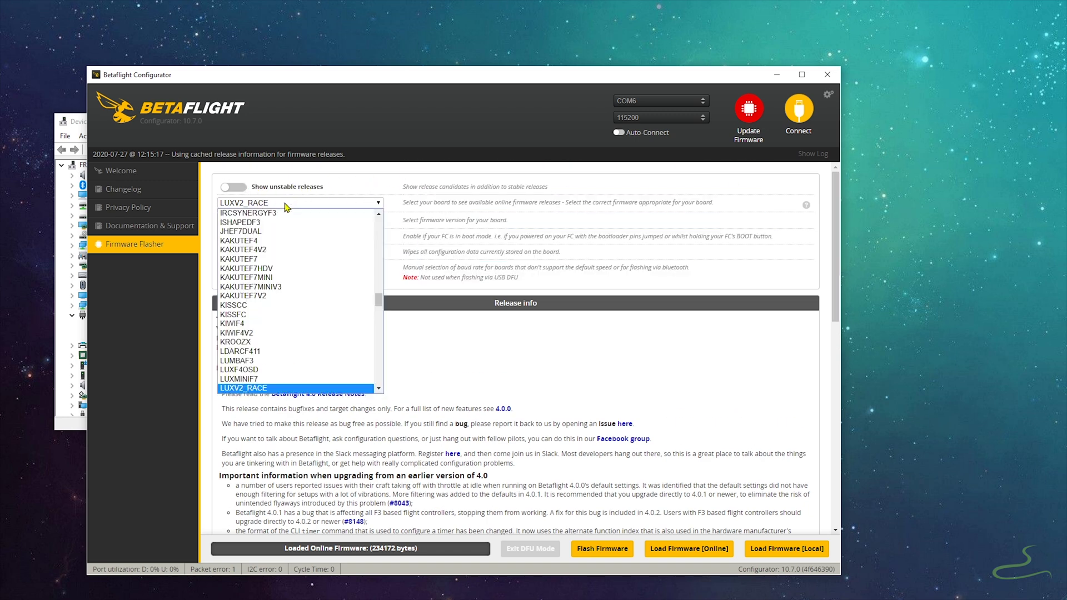
pyautogui.click(286, 205)
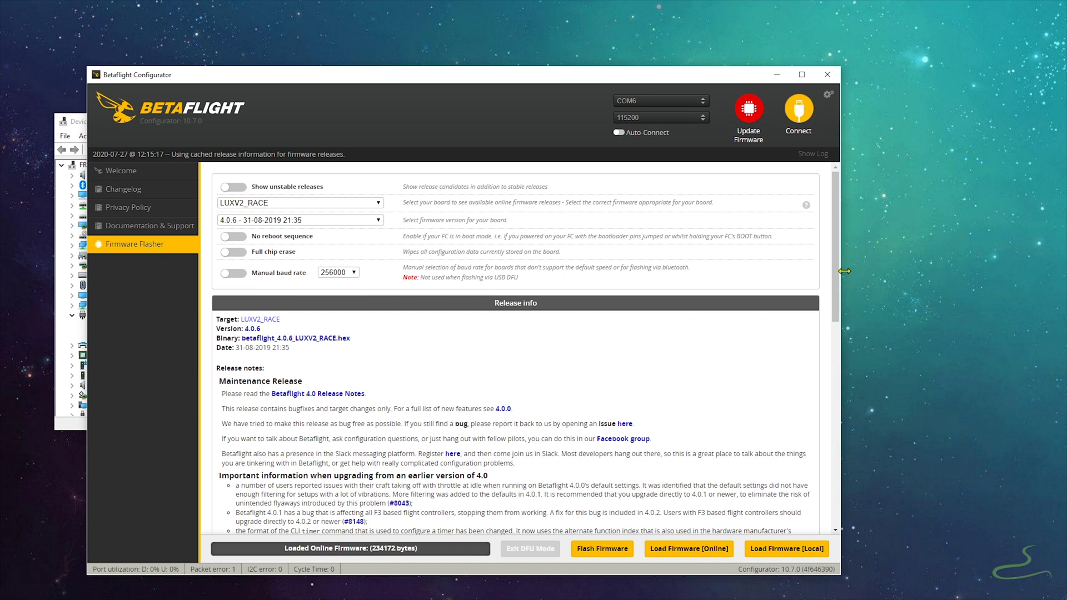
# Read the Recovery / Lost communication instructions and flash the loaded firmware to the board in DFU mode.
pyautogui.moveTo(835, 249); pyautogui.dragTo(837, 445)
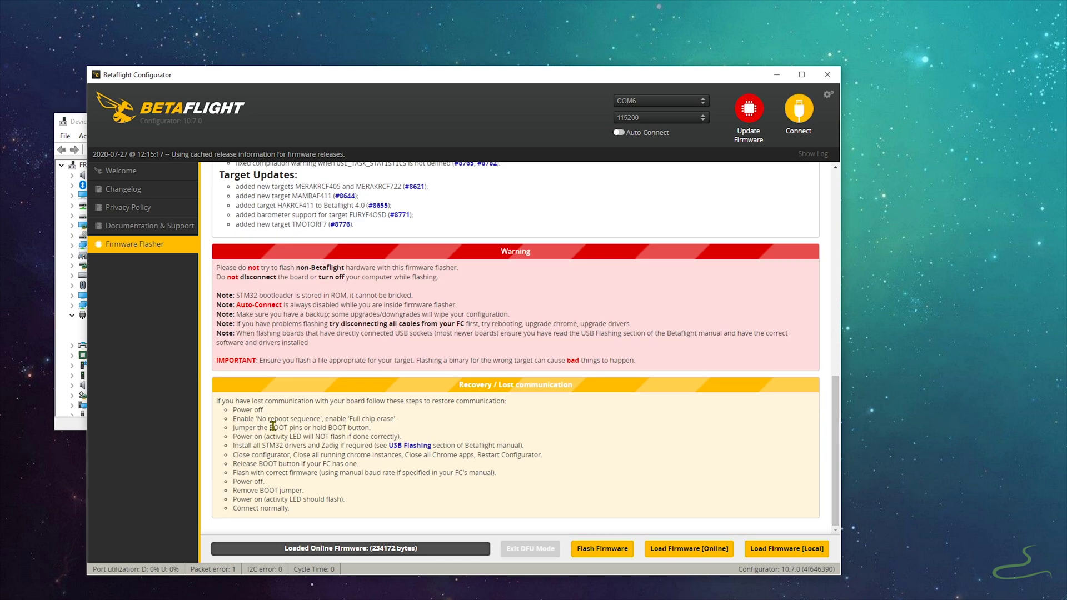
pyautogui.moveTo(272, 426); pyautogui.dragTo(385, 432)
pyautogui.click(483, 423)
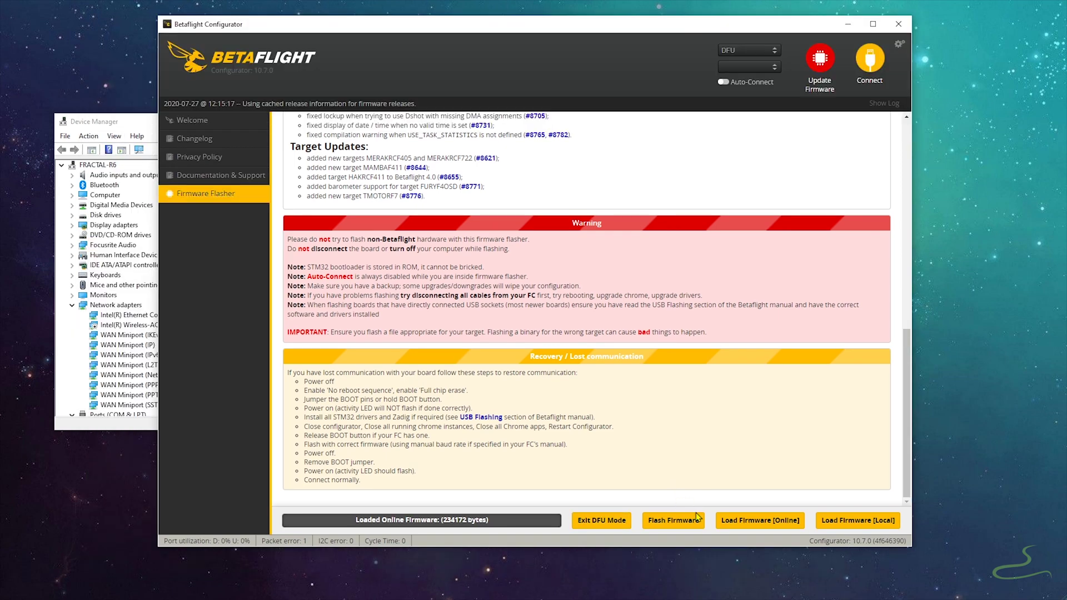
pyautogui.click(689, 521)
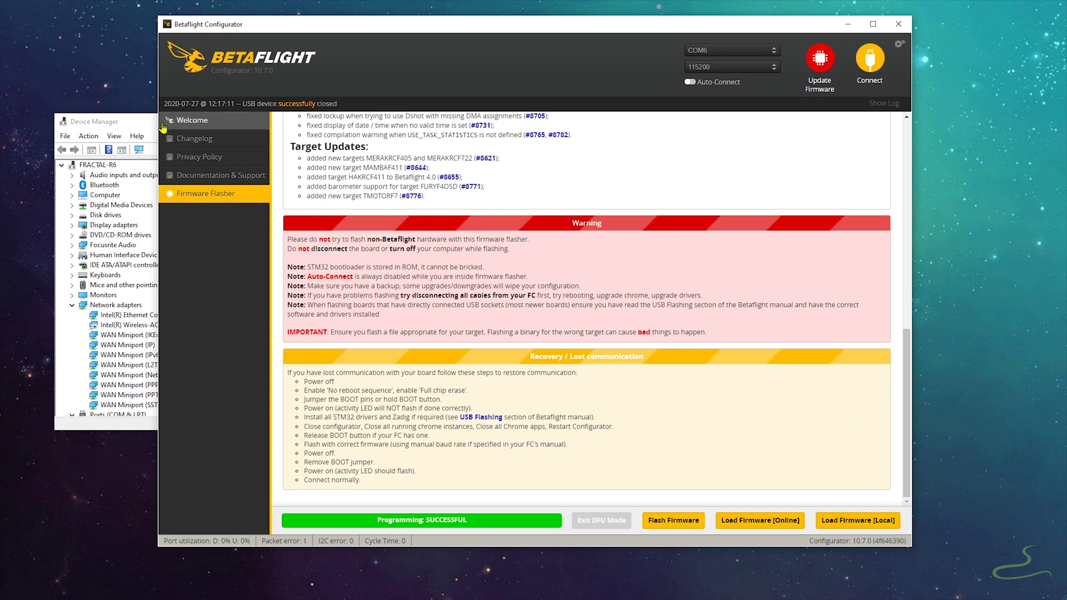
# Check USB Serial Device (COM6) under Ports in Device Manager, collapsing Network adapters, and return to Betaflight Configurator.
pyautogui.click(144, 128)
pyautogui.click(71, 306)
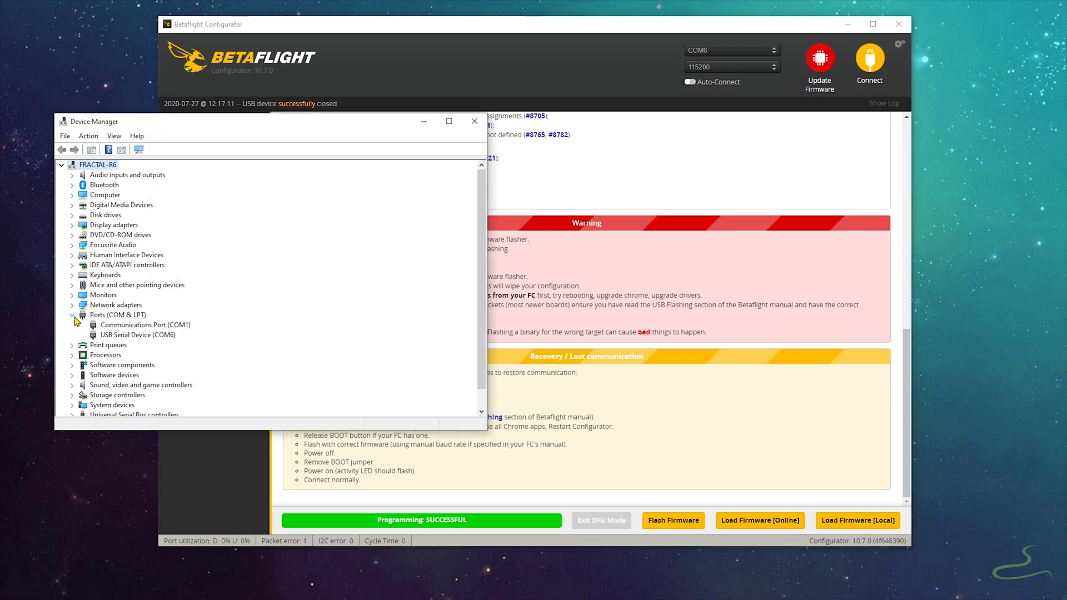
pyautogui.click(124, 336)
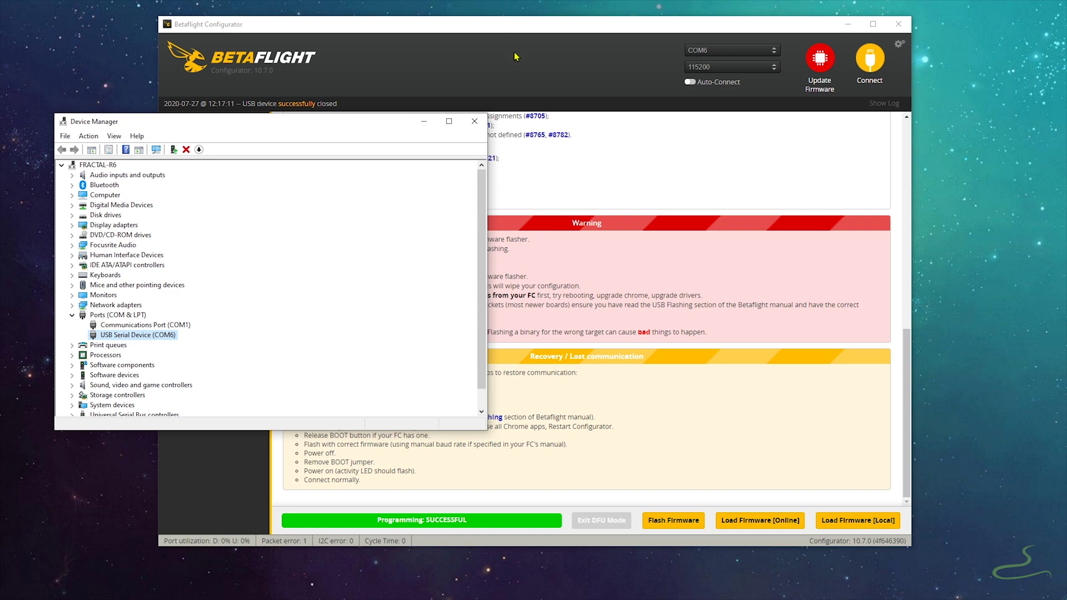
pyautogui.click(513, 30)
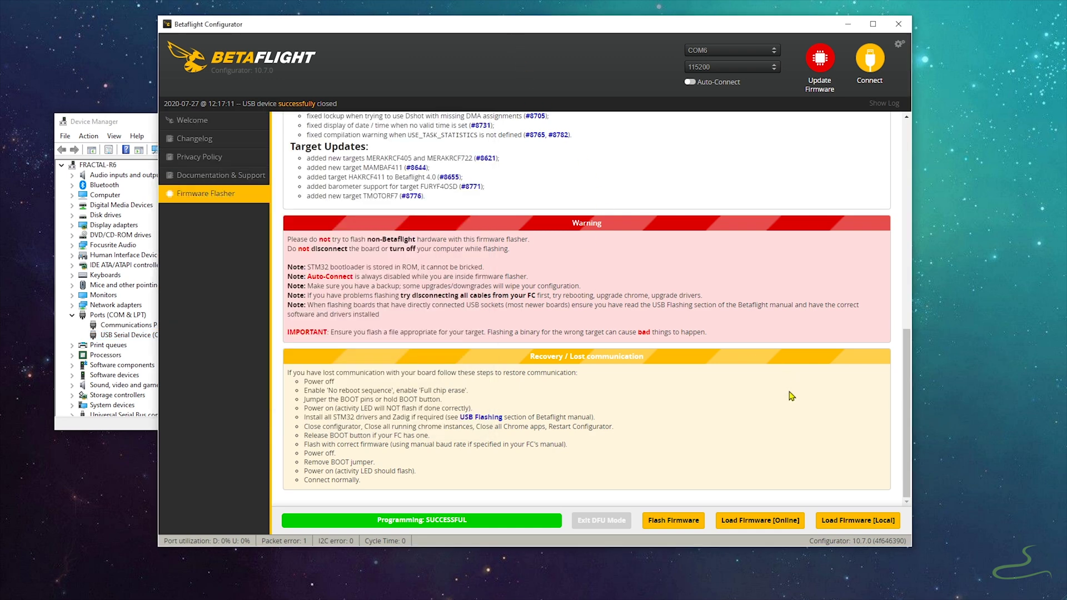
# Check that port COM6 is selected and connect to the flight controller.
pyautogui.scroll(15, 791, 396)
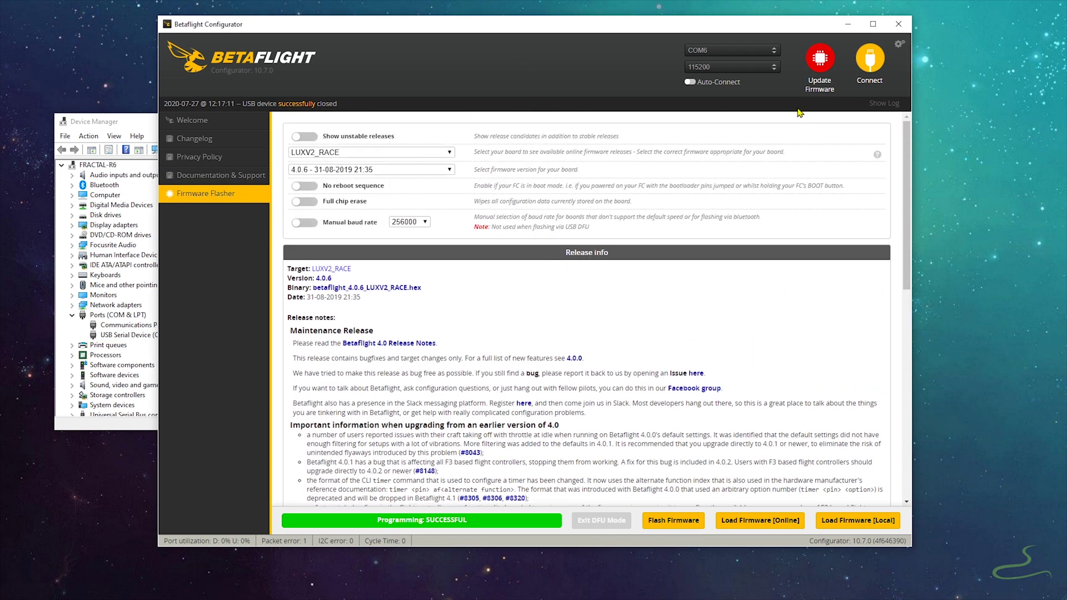
pyautogui.click(742, 51)
pyautogui.click(742, 51)
pyautogui.click(876, 57)
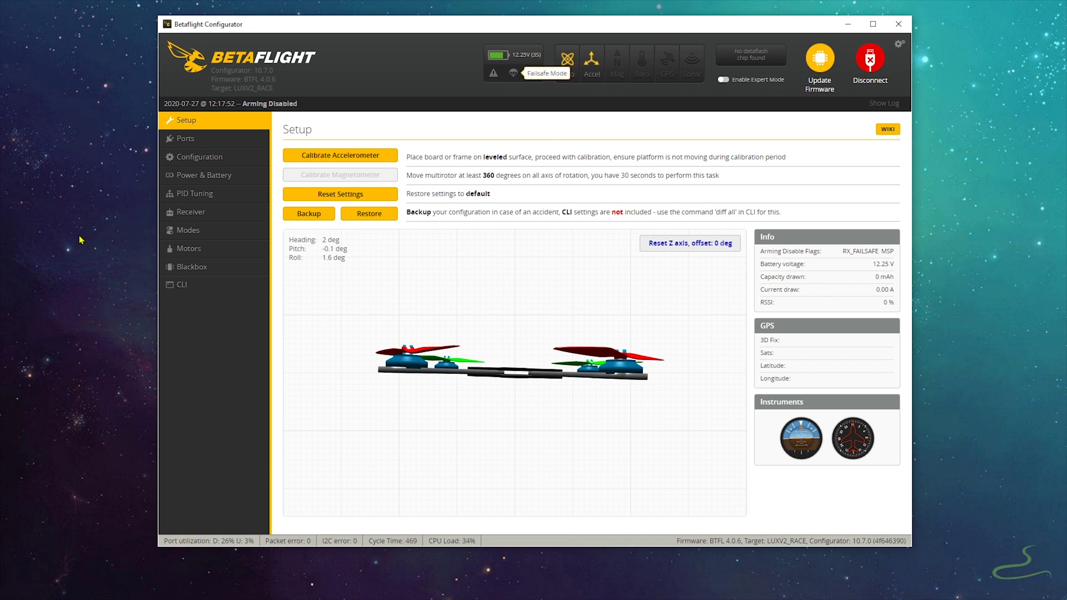
# Review the Ports page and the Configuration page, including the ESC/Motor protocol options and the beeper settings at its end.
pyautogui.click(178, 139)
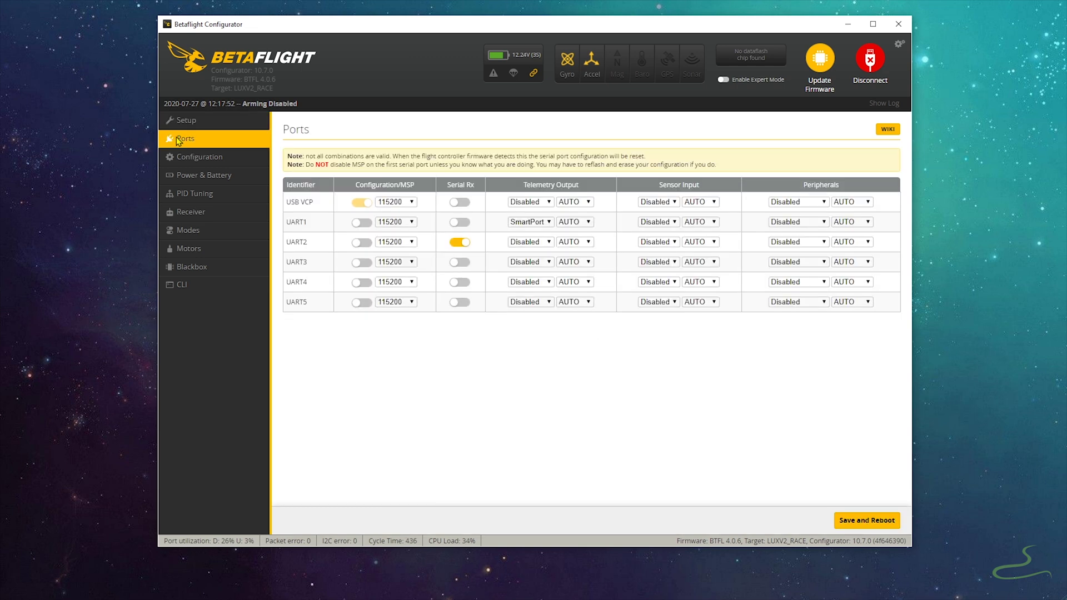
pyautogui.click(186, 157)
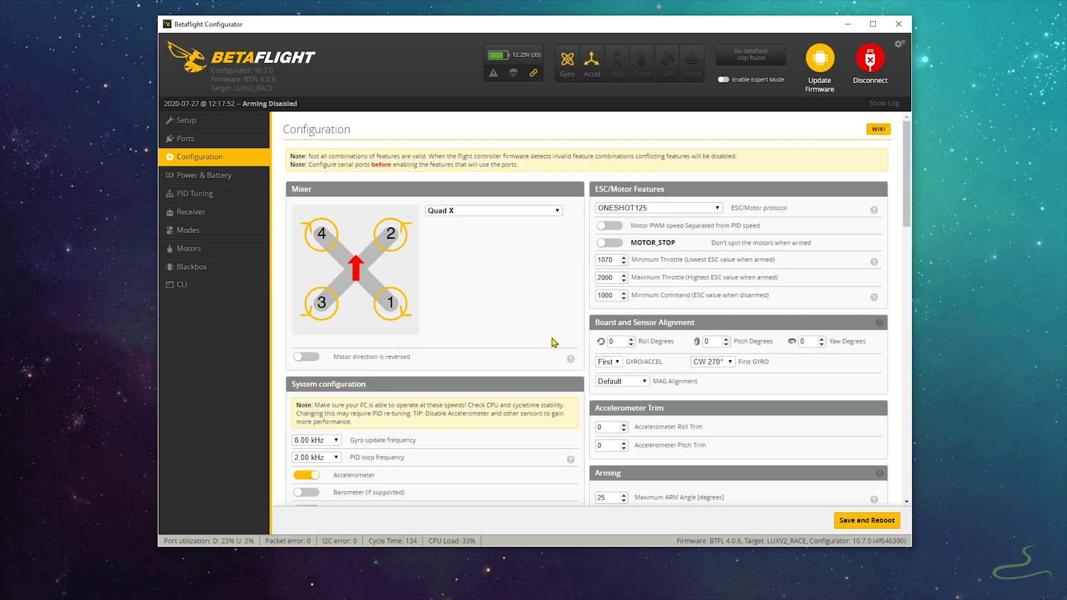
pyautogui.click(664, 209)
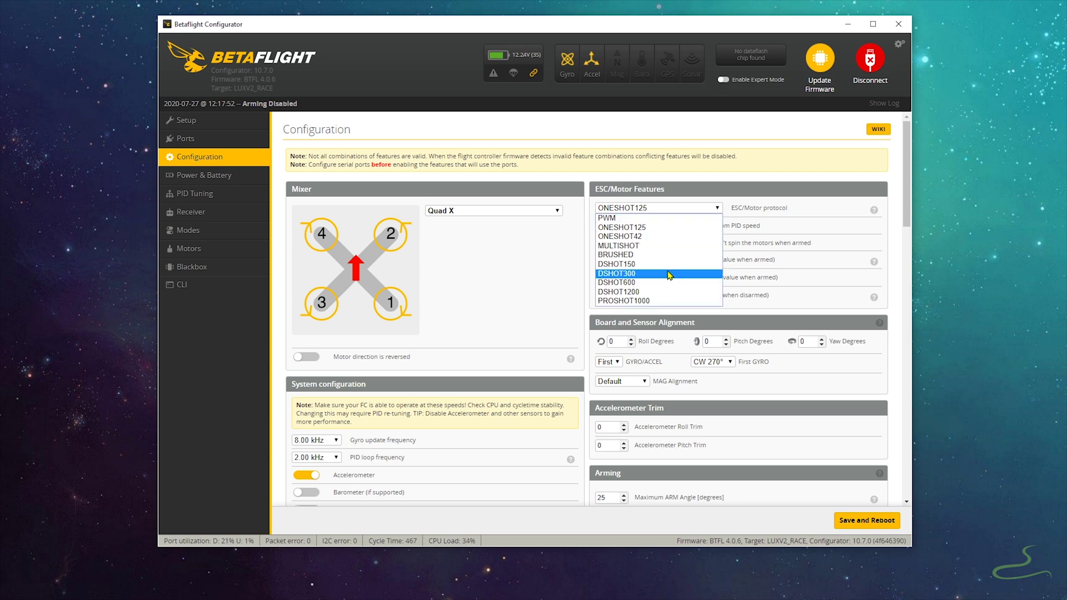
pyautogui.click(905, 211)
pyautogui.moveTo(906, 209); pyautogui.dragTo(882, 474)
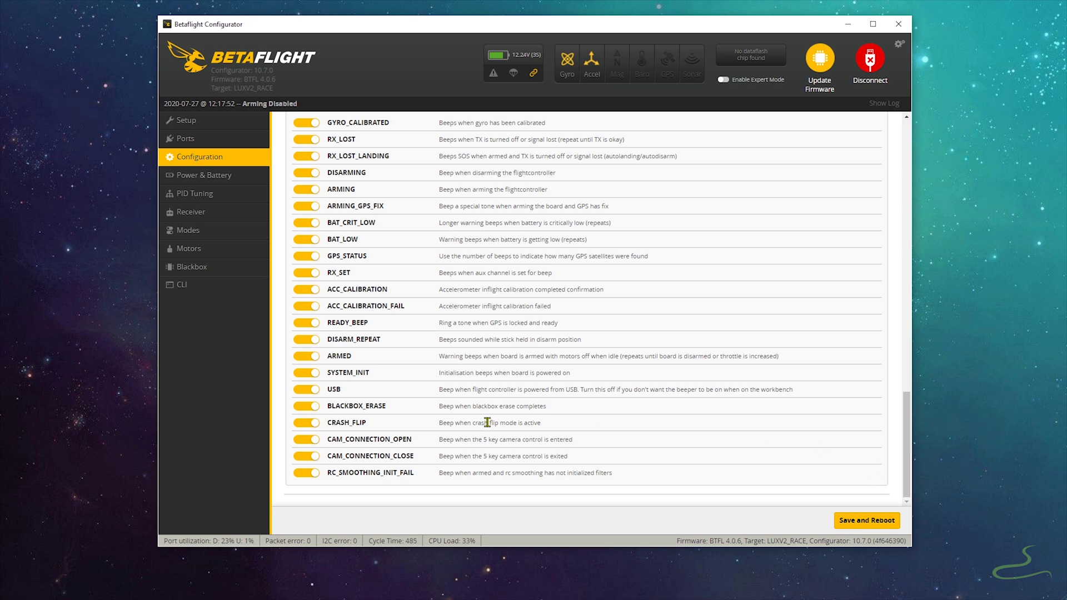